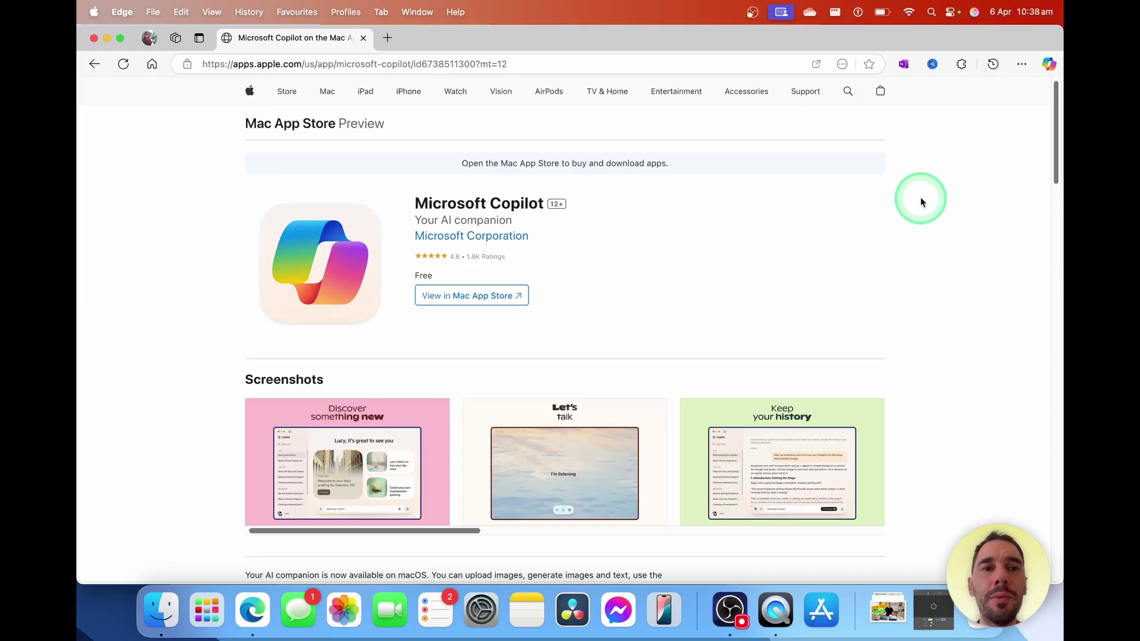
Switch to the App Store and search it for "copilot"
click(828, 611)
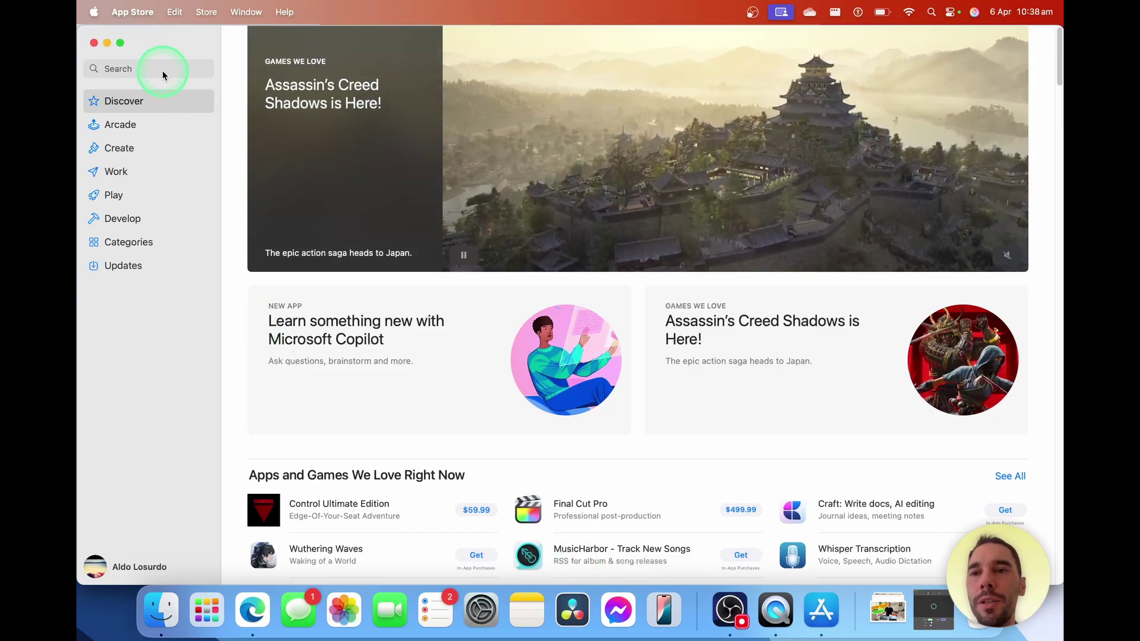
click(135, 69)
text(copilot)
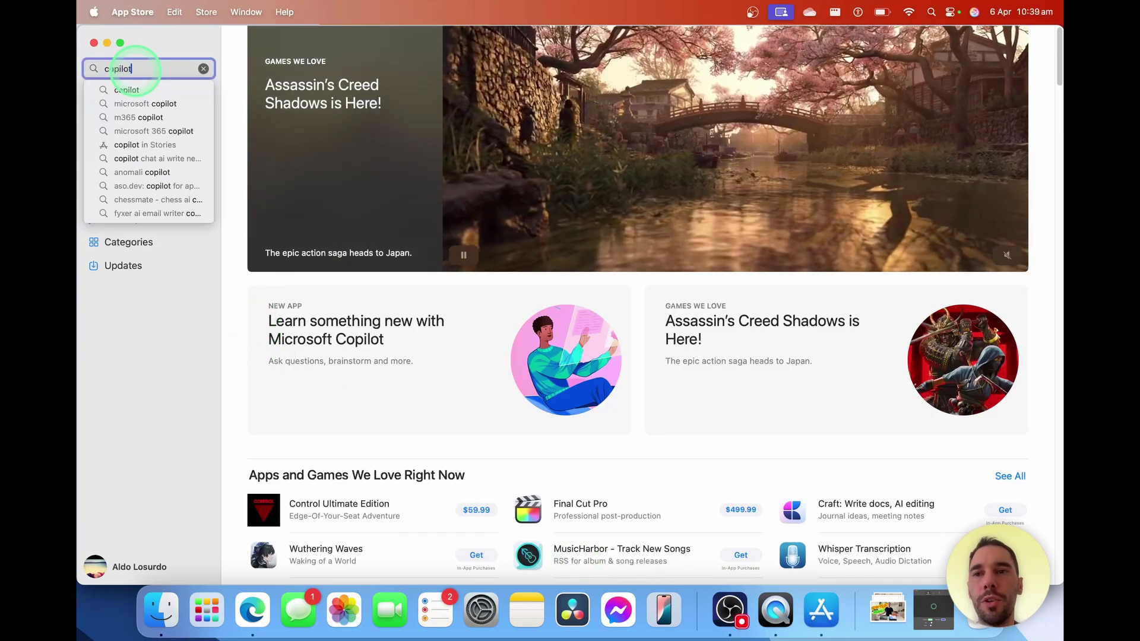
key(Return)
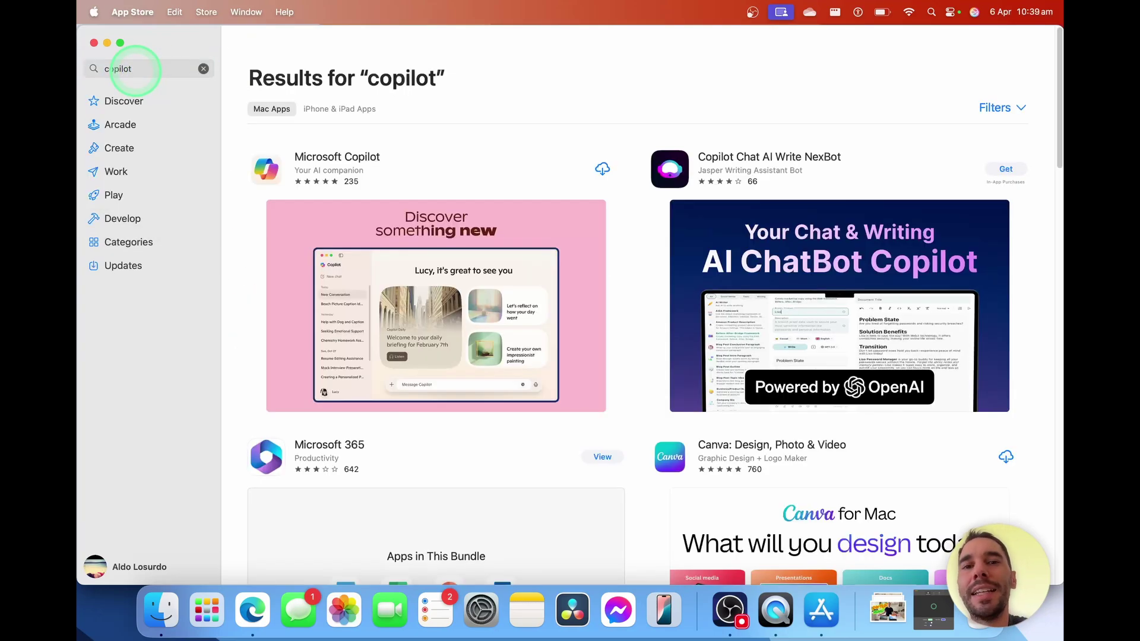
Download the Microsoft Copilot app from the search results and launch it
click(604, 170)
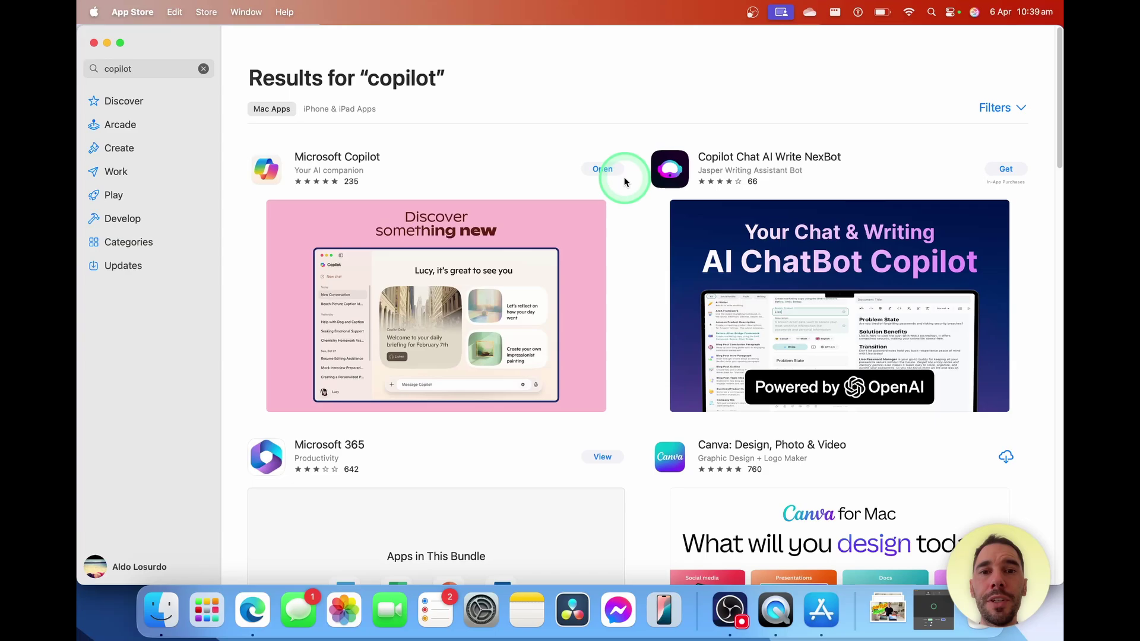
click(602, 170)
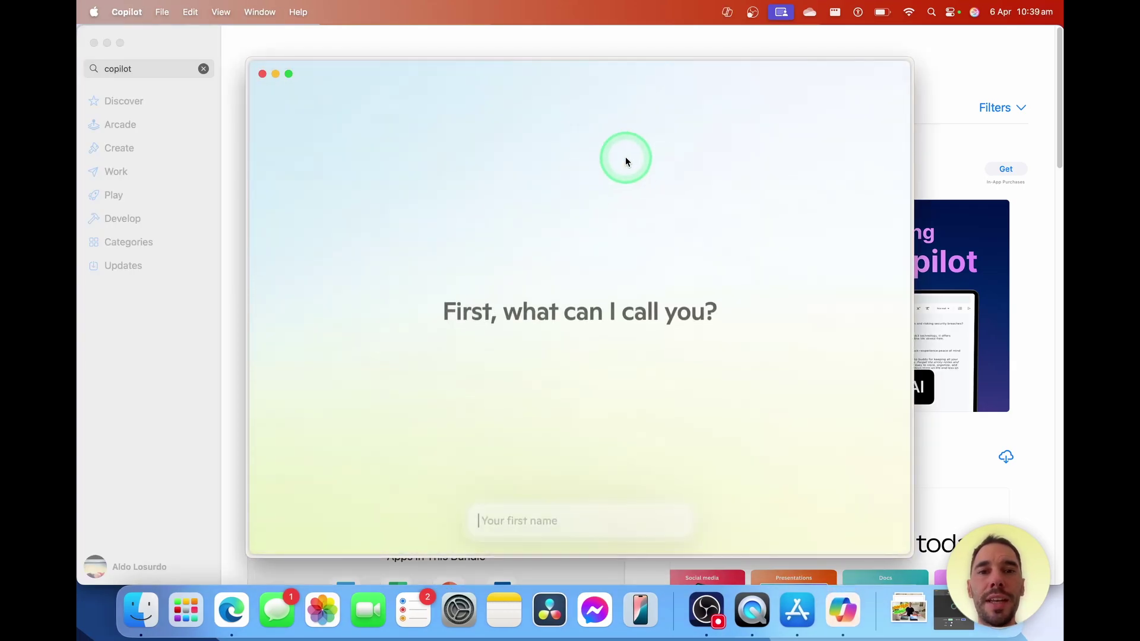
Set the Copilot app to stay in the Dock and bring its window to the front
right_click(852, 592)
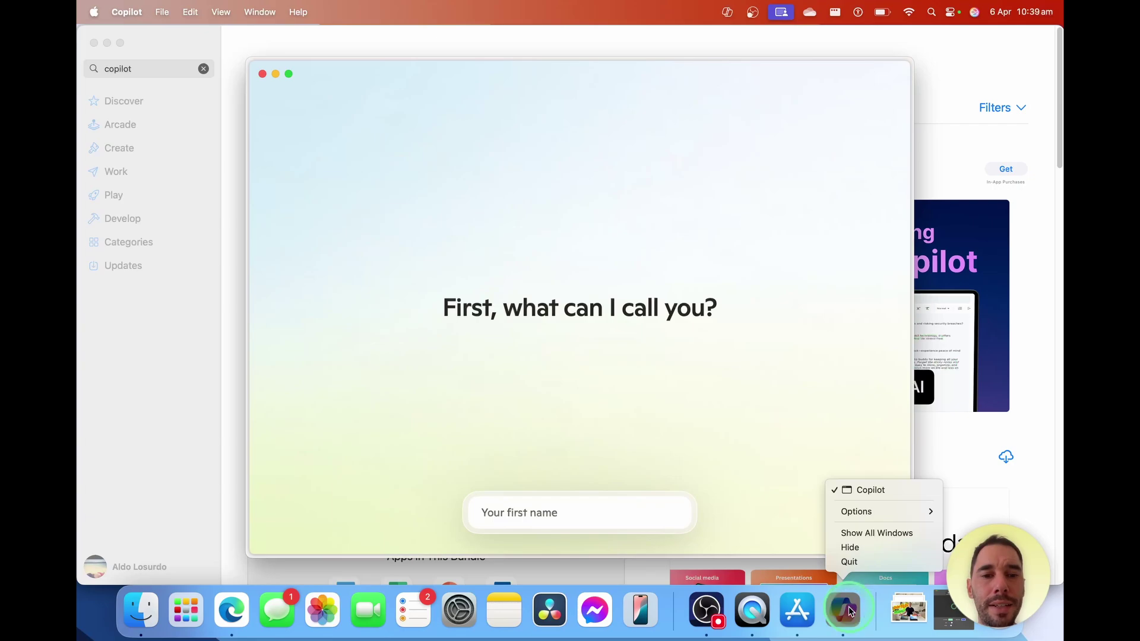
mouse_move(880, 509)
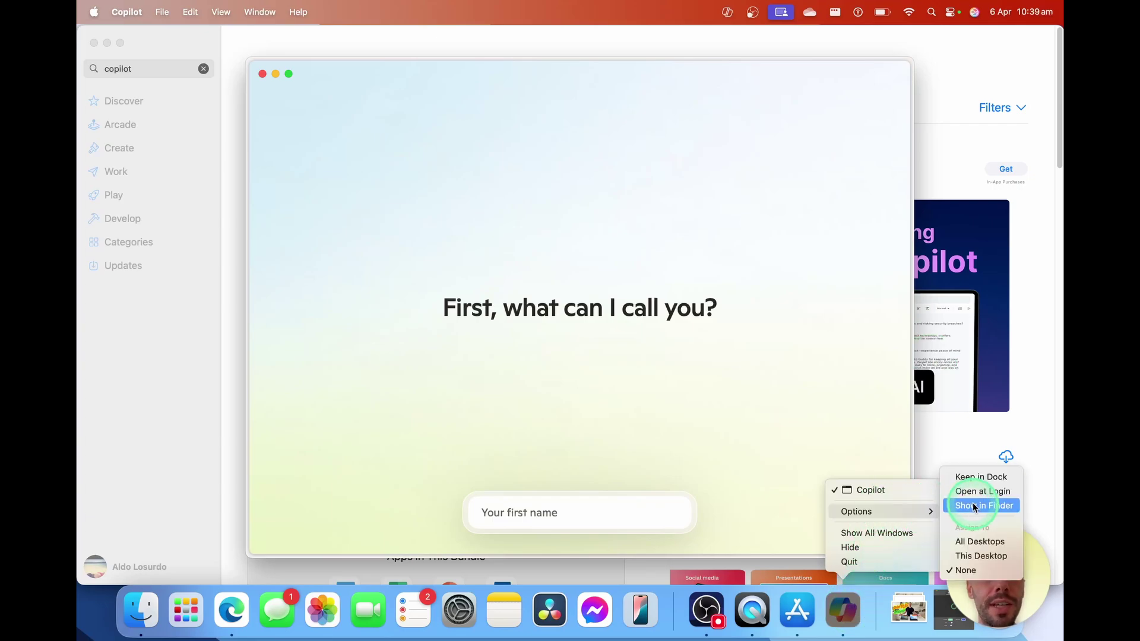
click(985, 478)
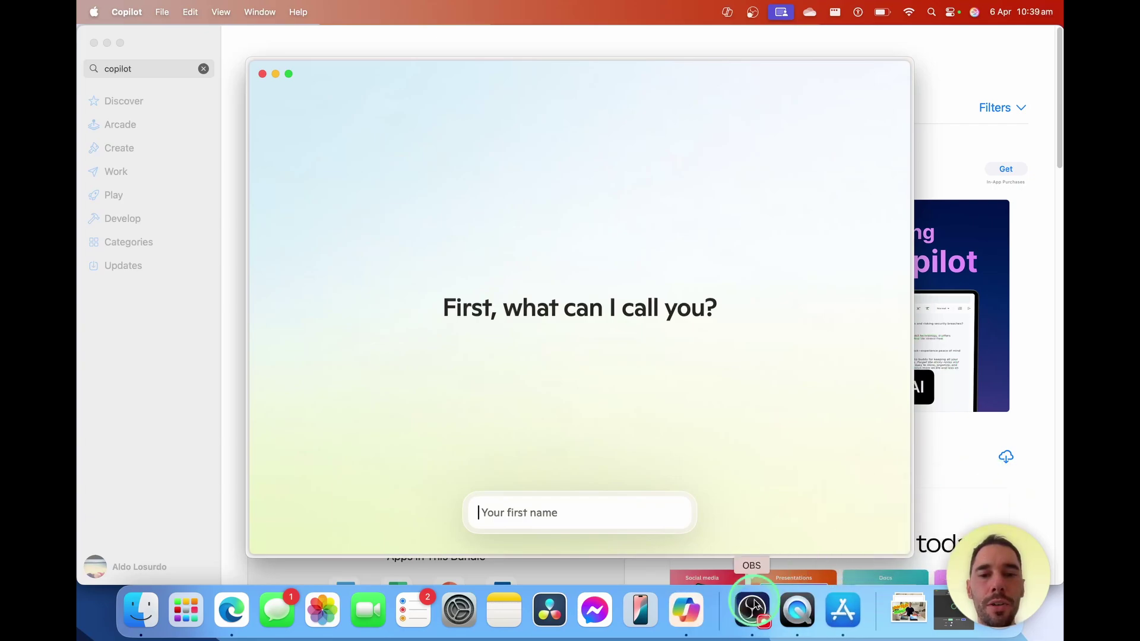
click(691, 610)
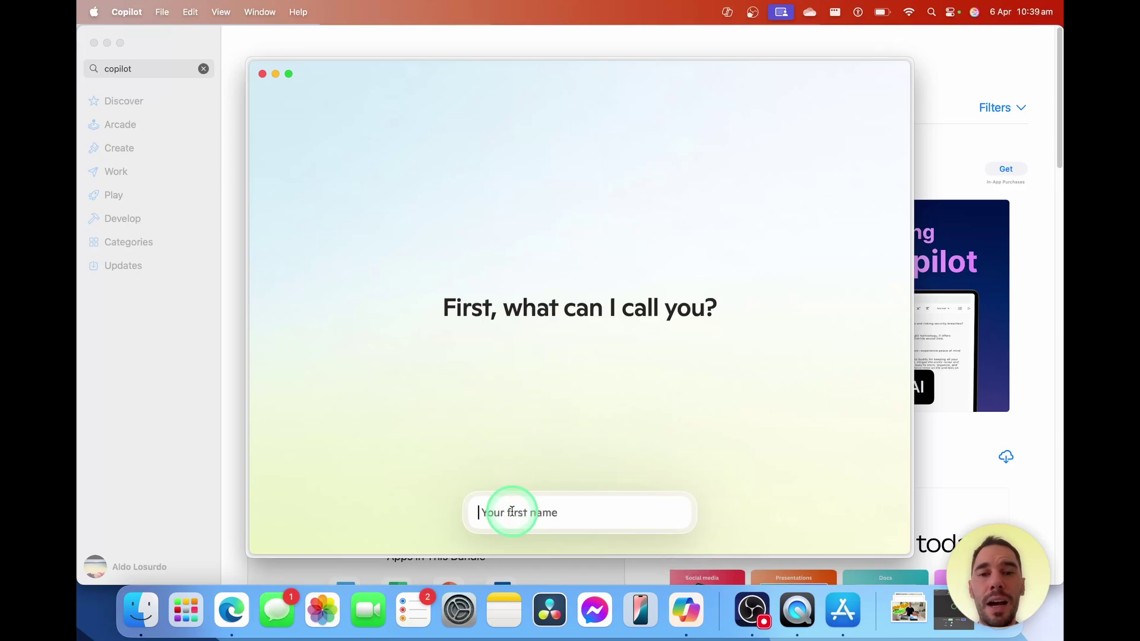
Complete Copilot's first-run setup by entering the first name, previewing the Birch and Grove voices, and choosing the Wave voice
text(Aldo)
key(Return)
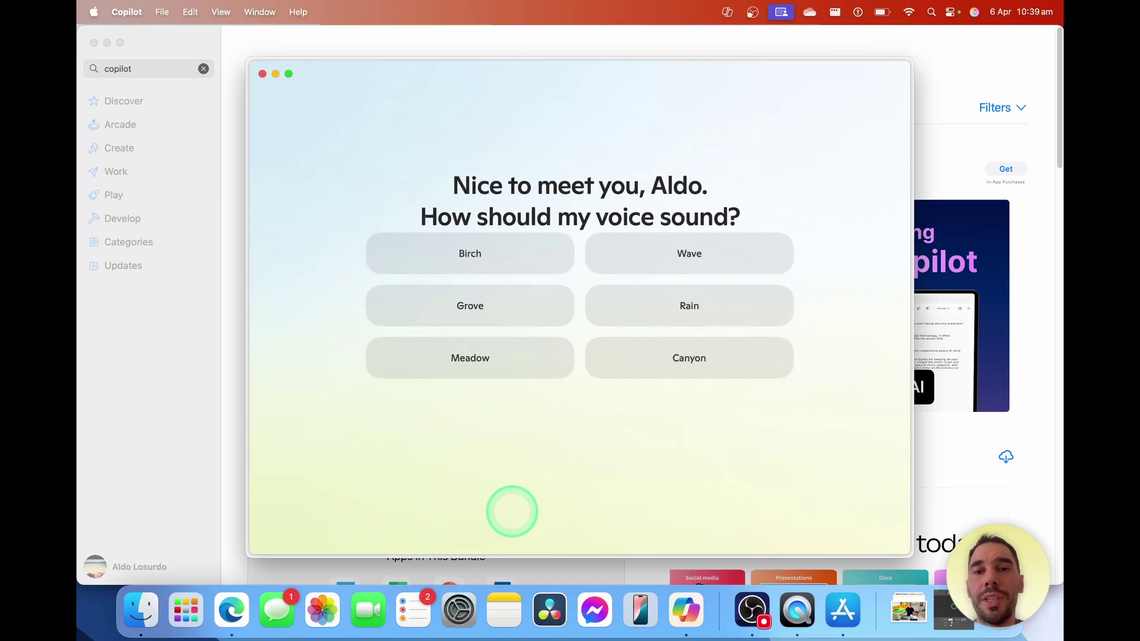
click(508, 259)
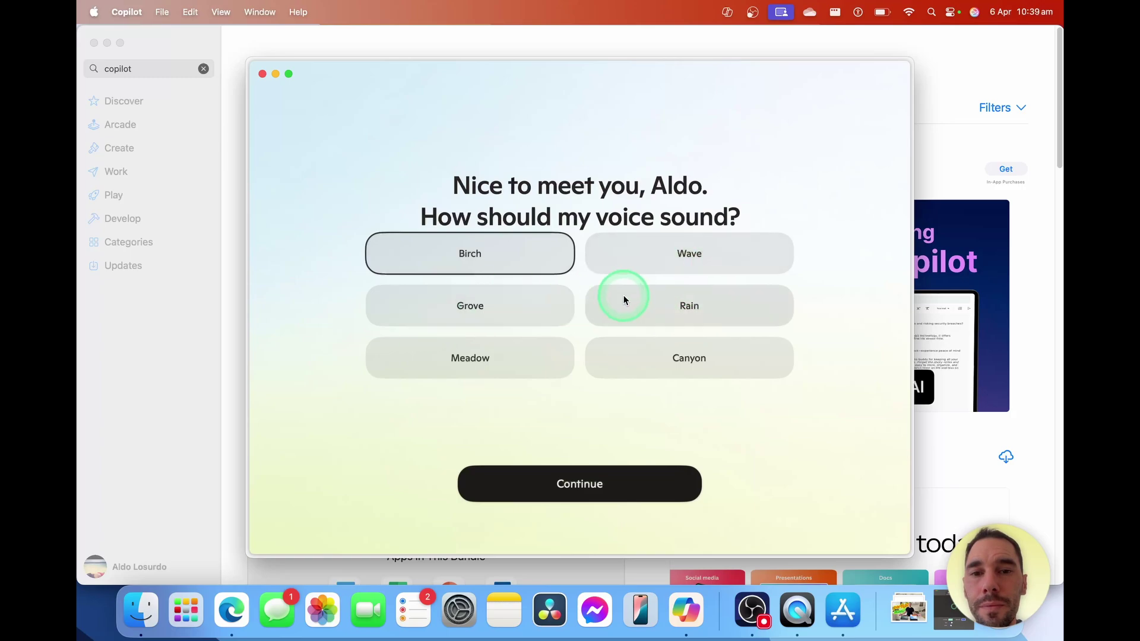
click(550, 302)
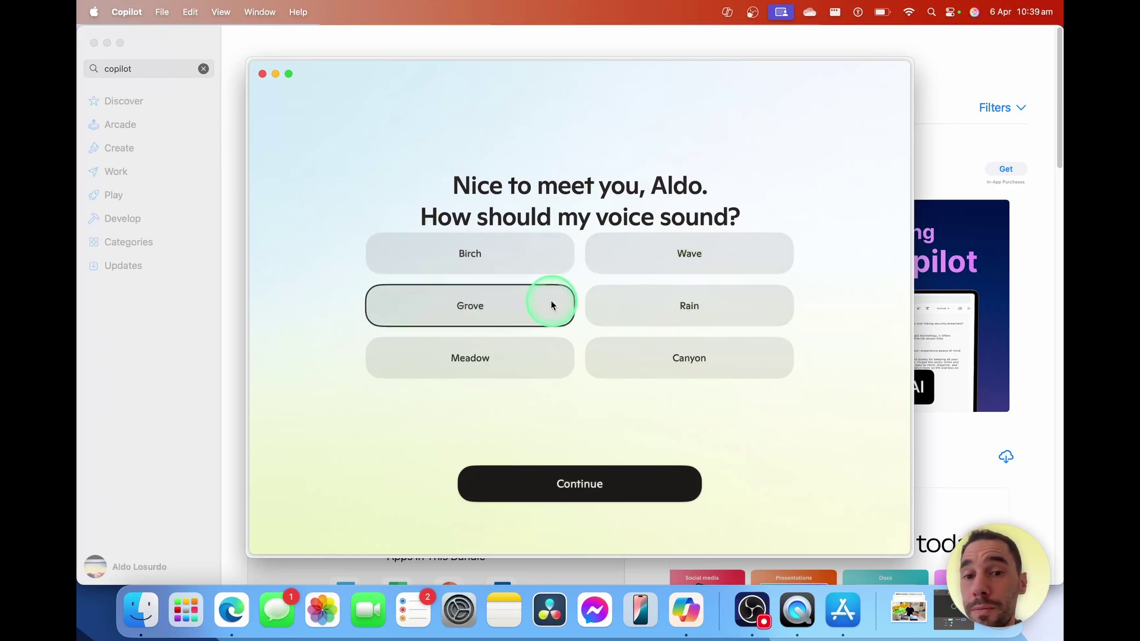
click(652, 257)
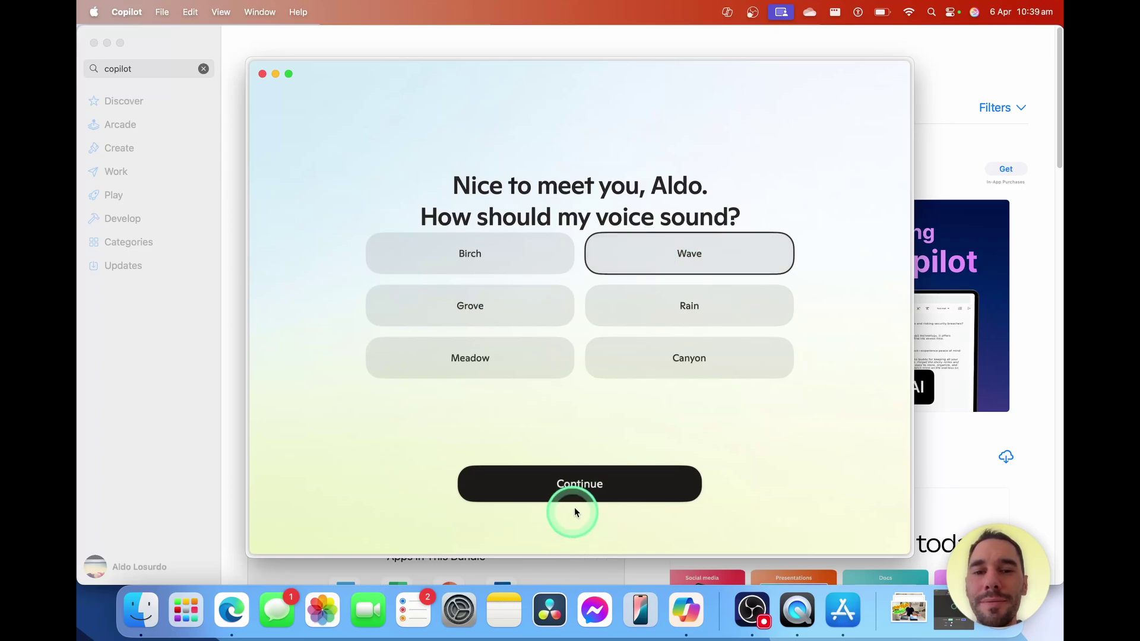
click(584, 488)
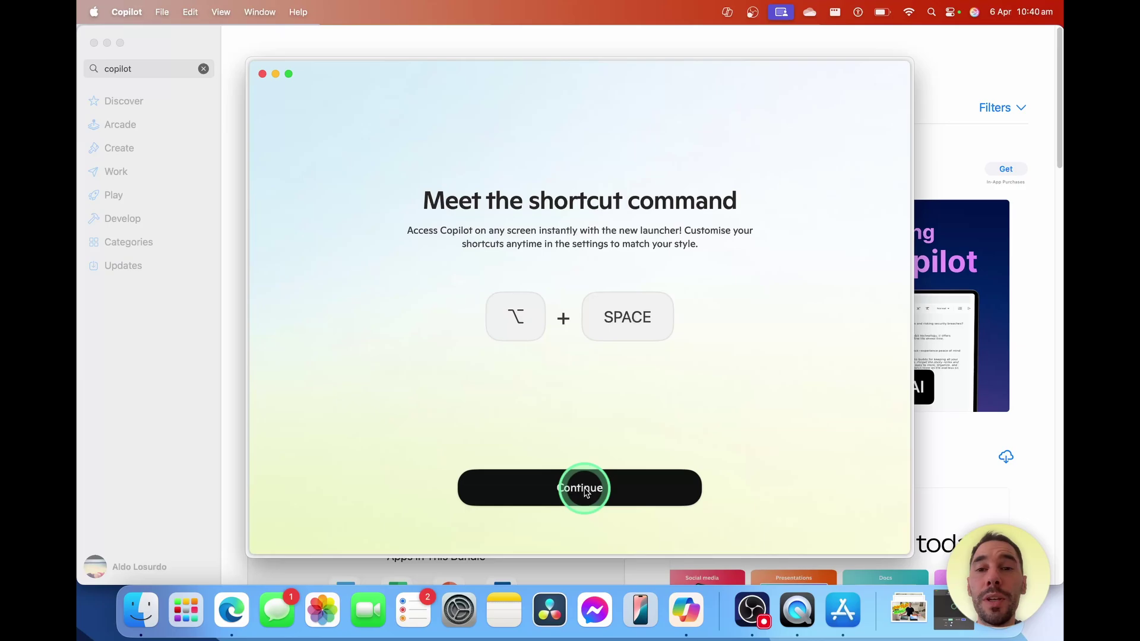
click(584, 489)
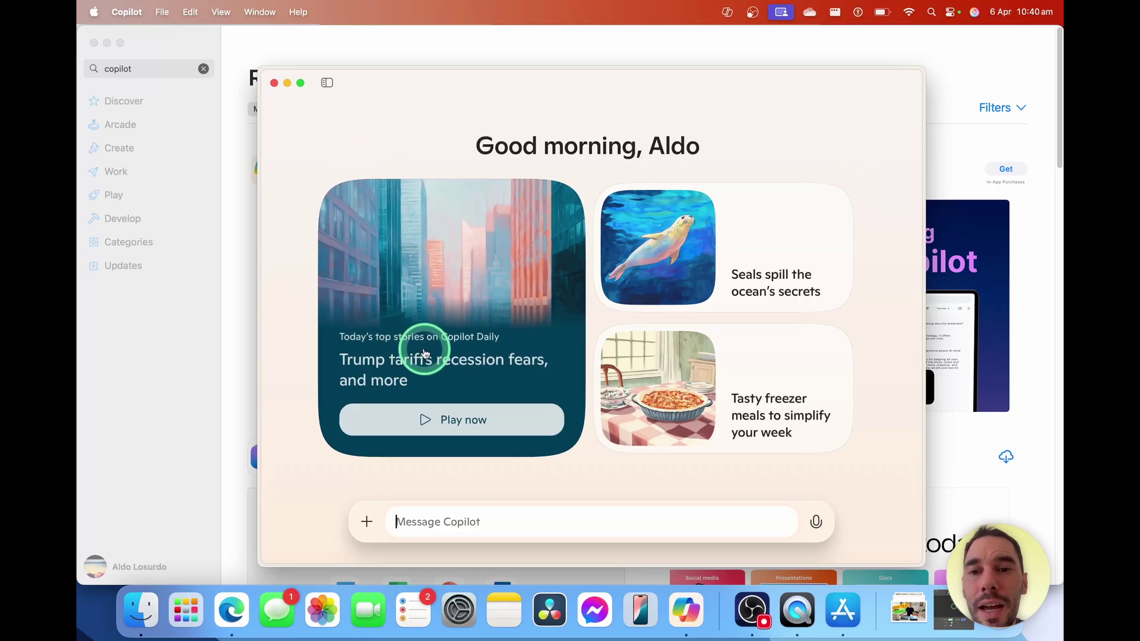
Open today's Copilot Daily, play its introduction briefly and pause it
click(451, 421)
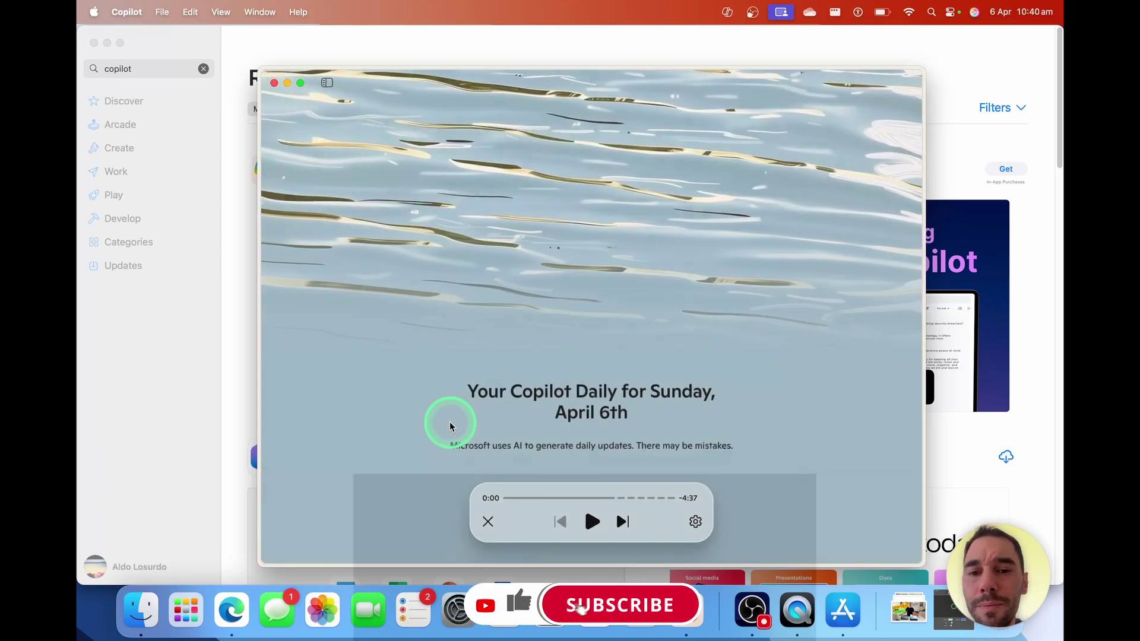
click(592, 522)
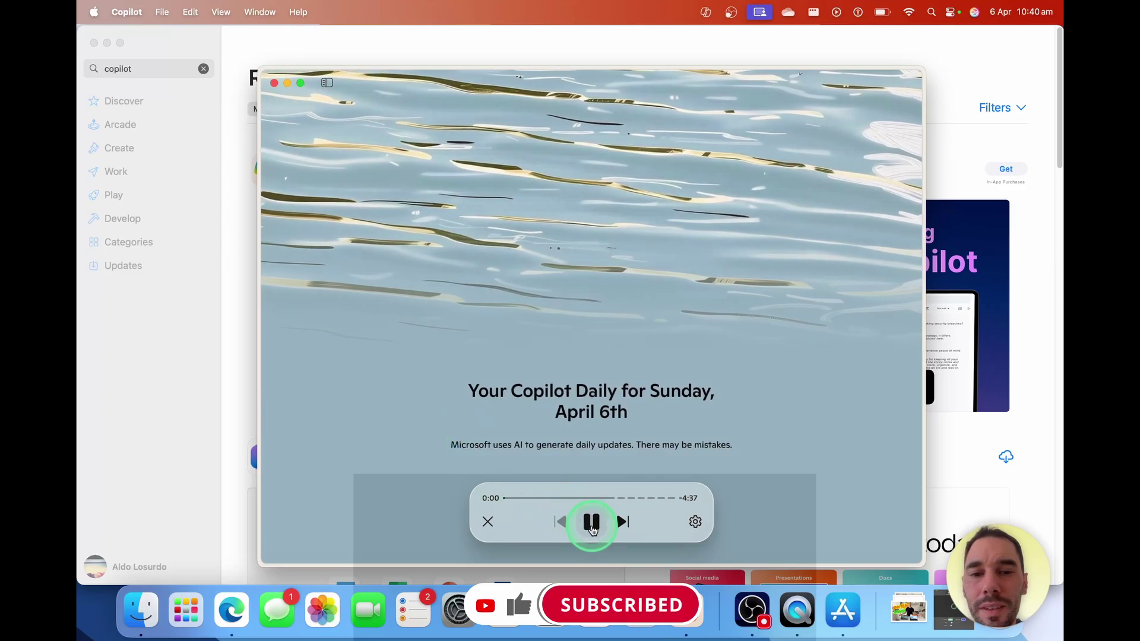
click(592, 522)
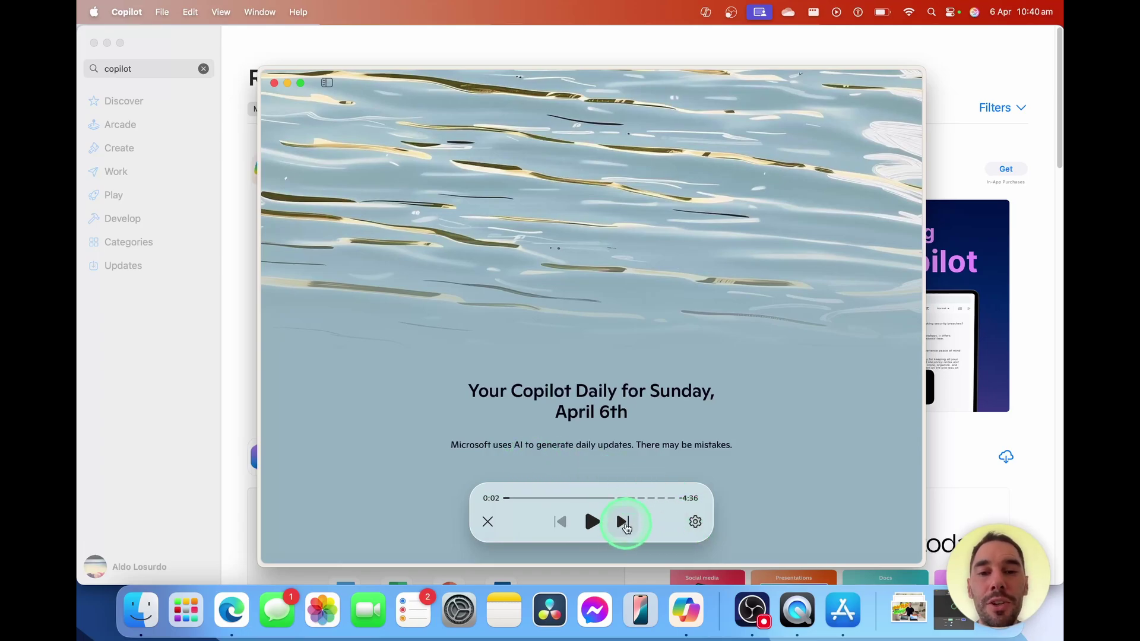
Skip ahead through the next three Copilot Daily stories, pausing playback at each one
click(623, 522)
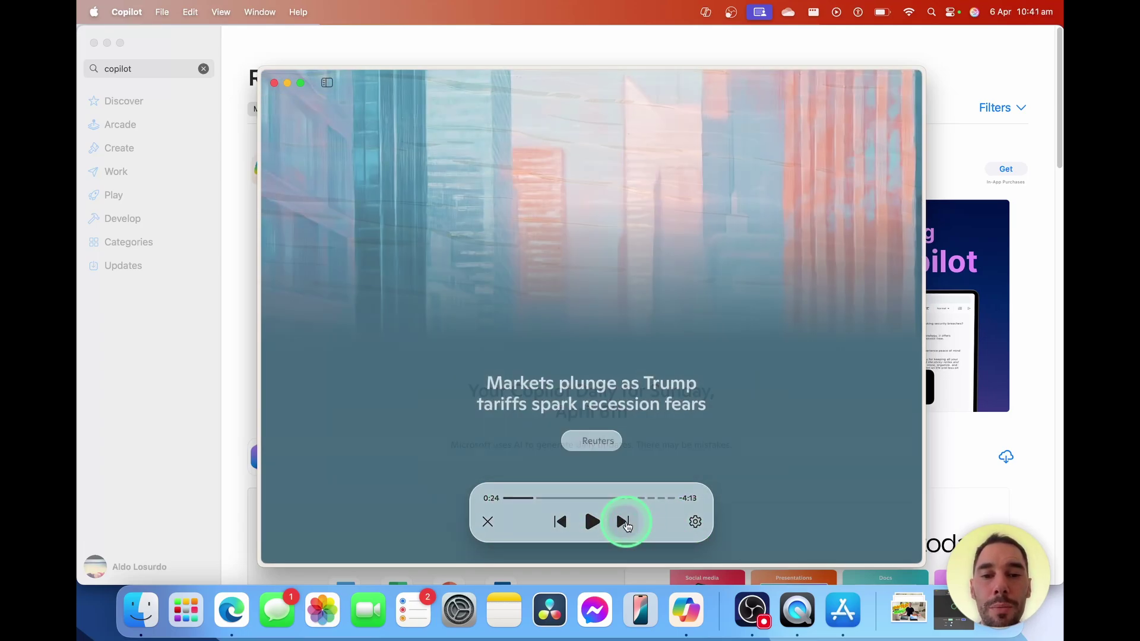
click(591, 521)
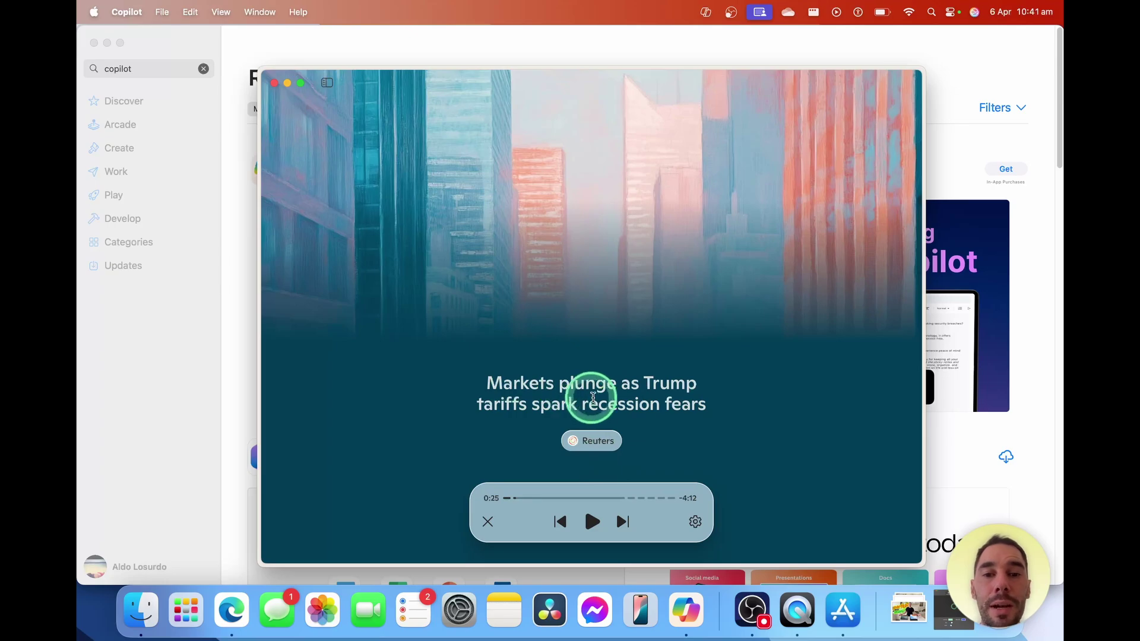
click(623, 522)
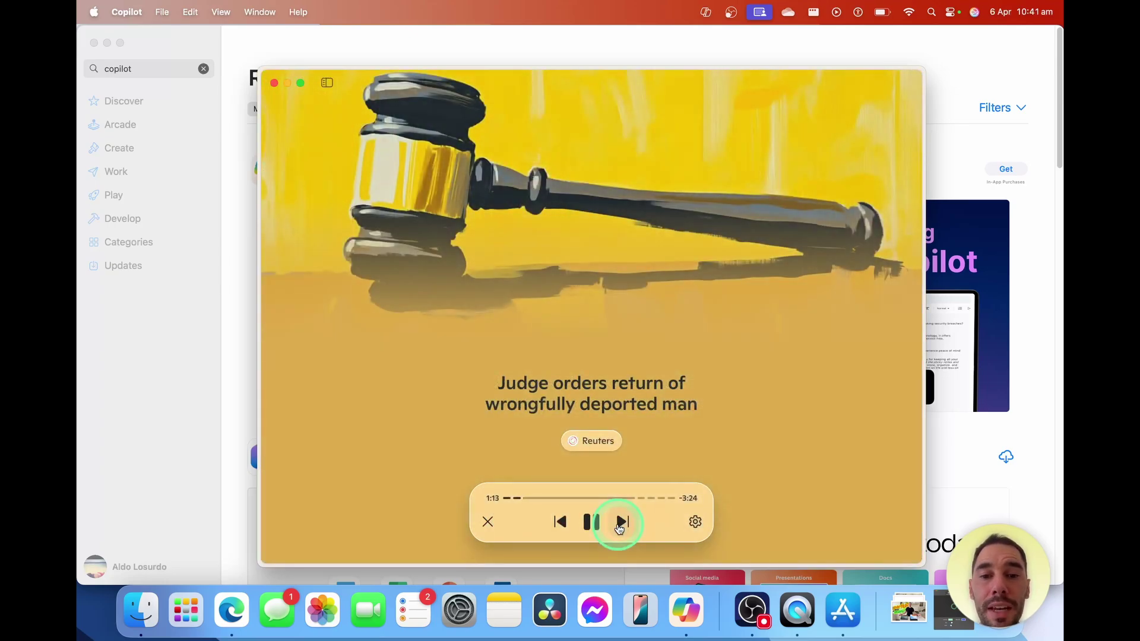
click(591, 521)
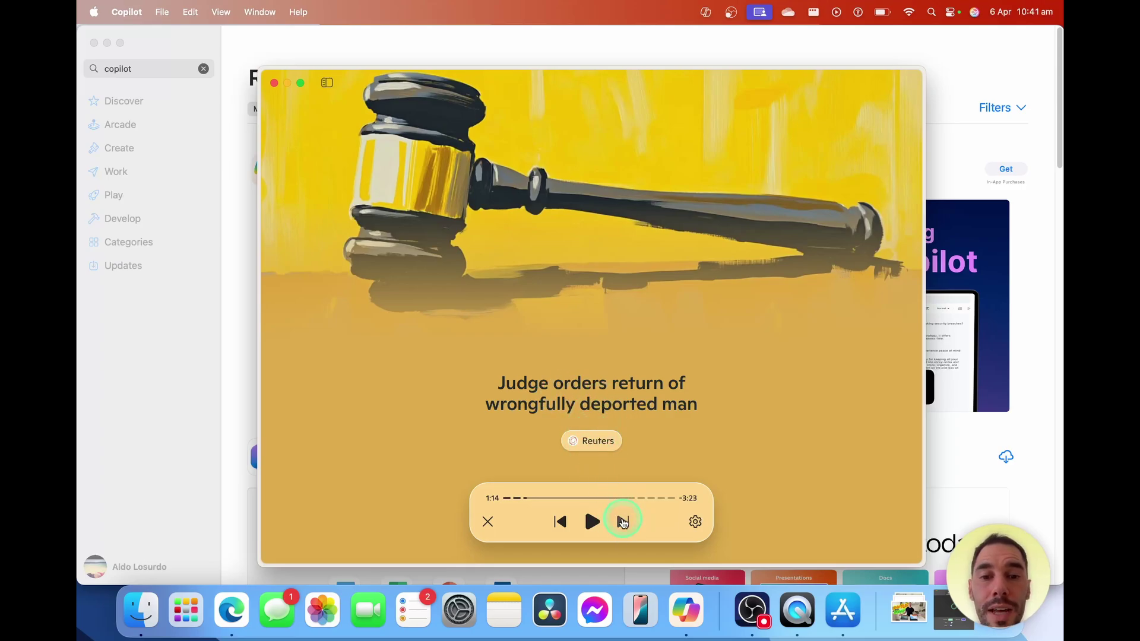
click(622, 522)
click(591, 522)
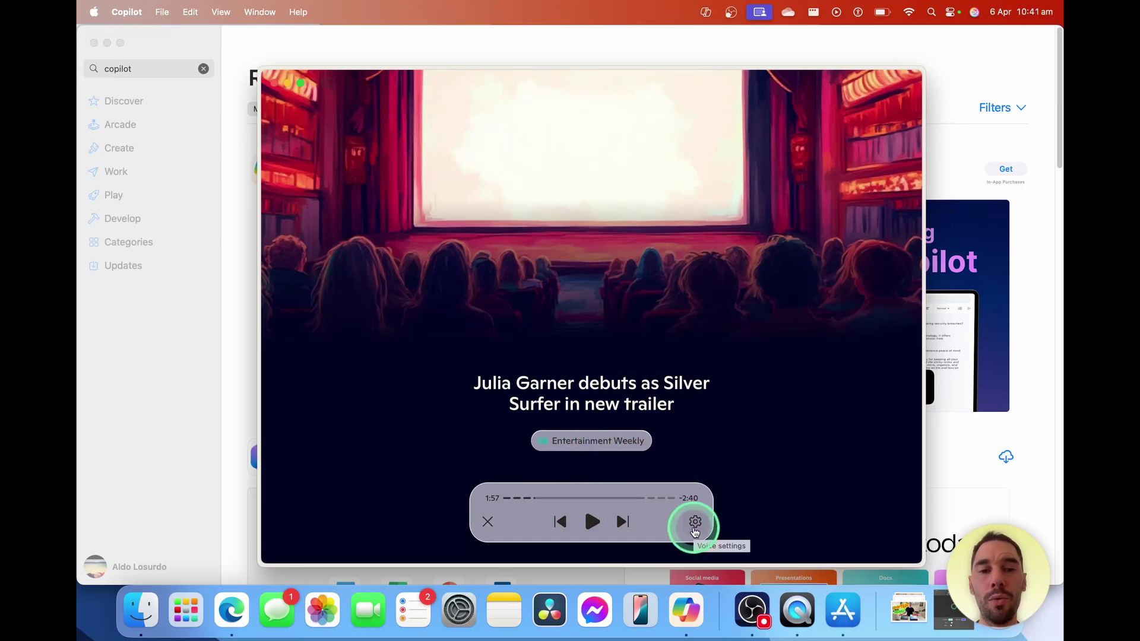
Check the voice choices for Copilot Daily without changing them, and close the daily briefing
click(695, 523)
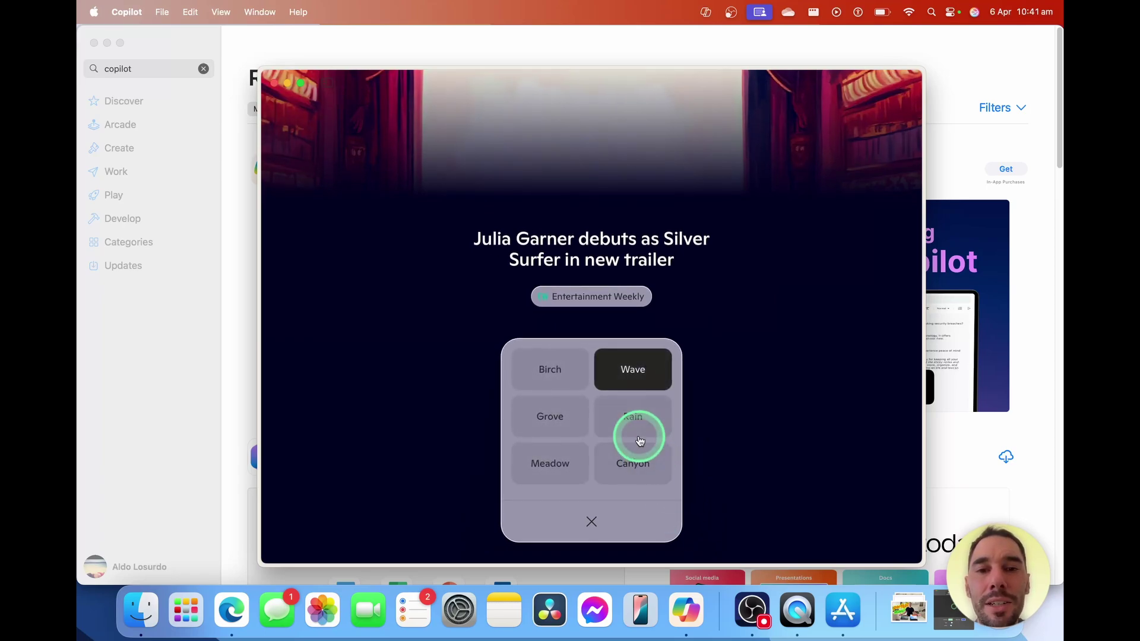
click(590, 522)
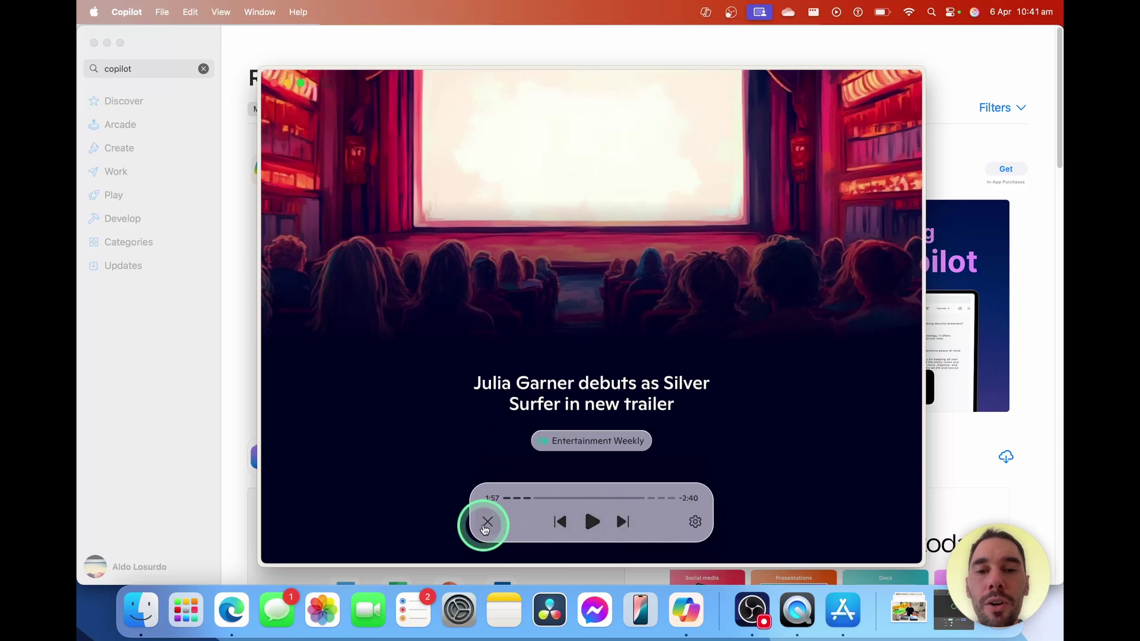
click(487, 522)
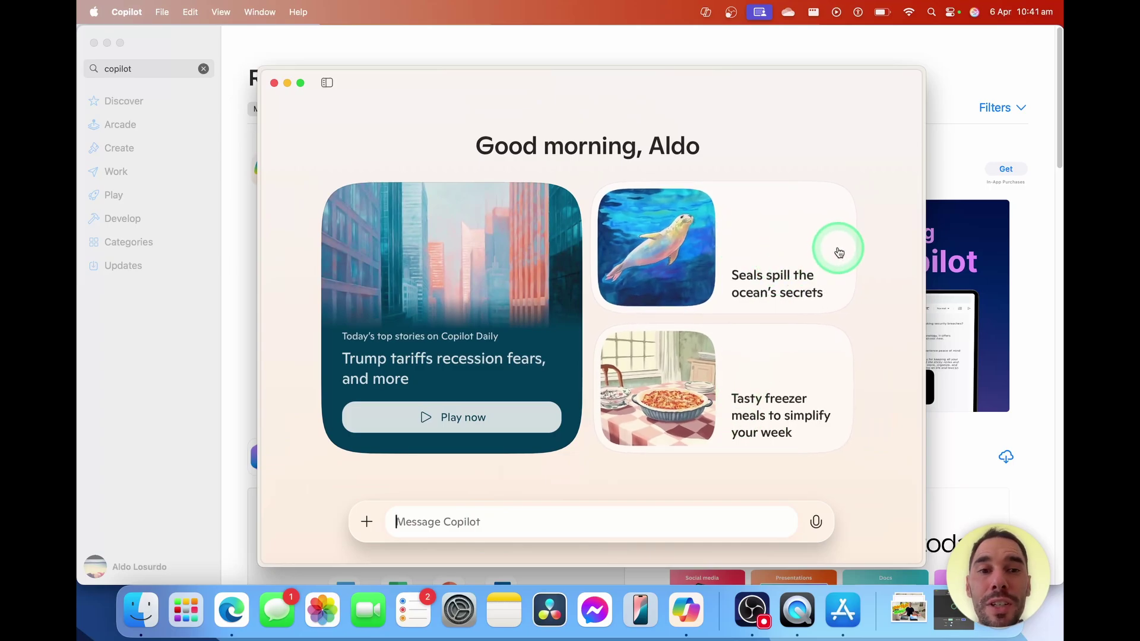
Start a chat from the "Seals spill the ocean's secrets" topic, review the answer and return to the Copilot home page
click(799, 251)
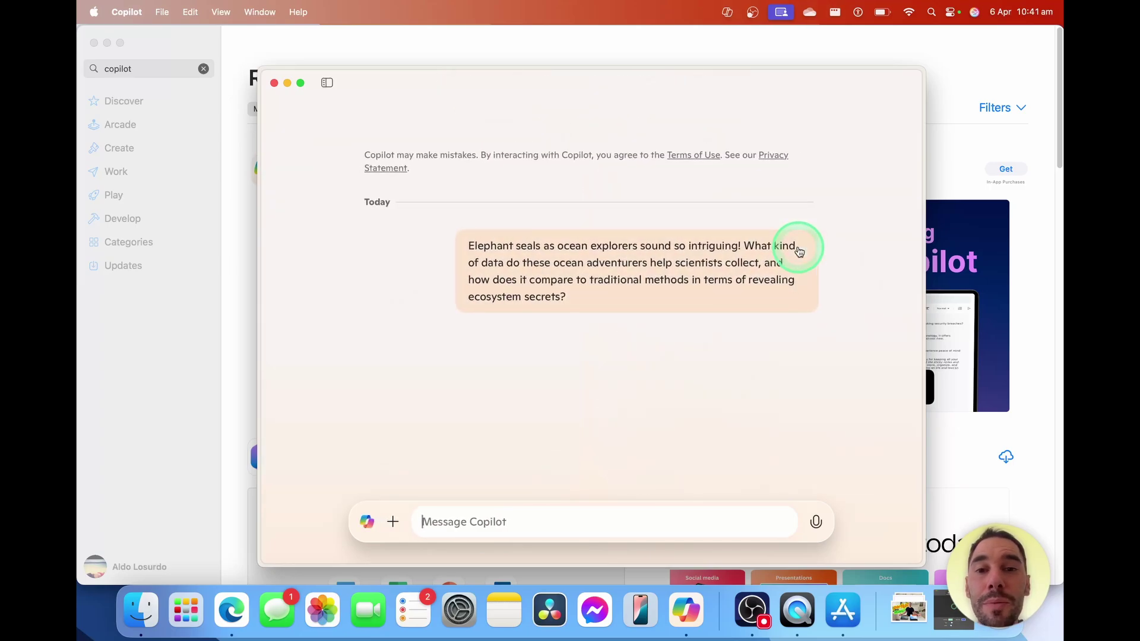
drag(530, 252, 628, 292)
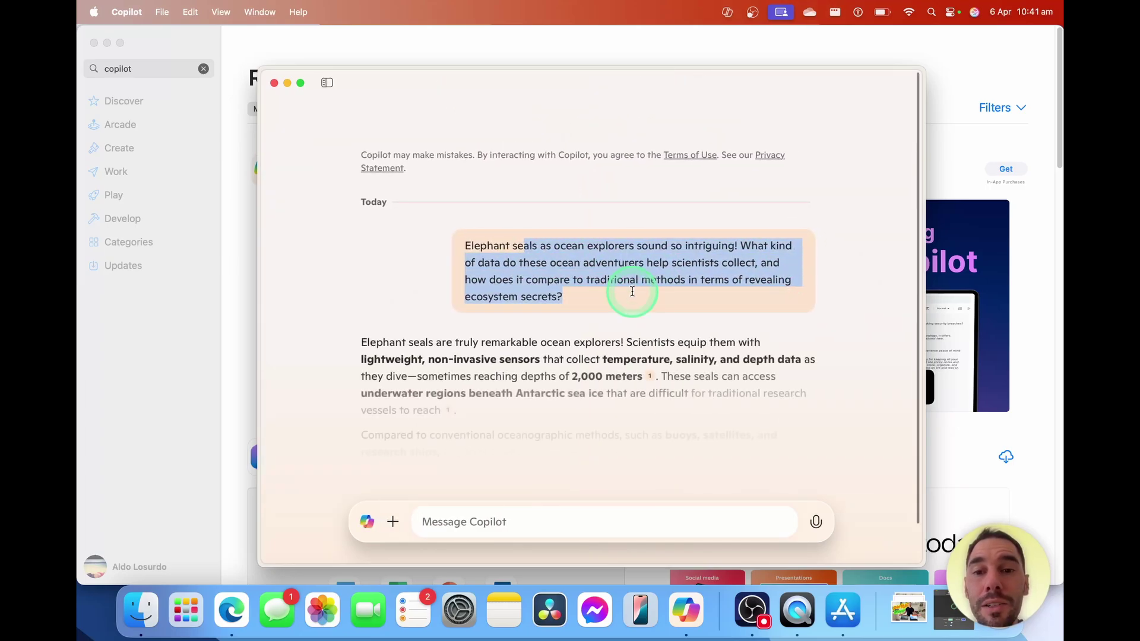
click(611, 275)
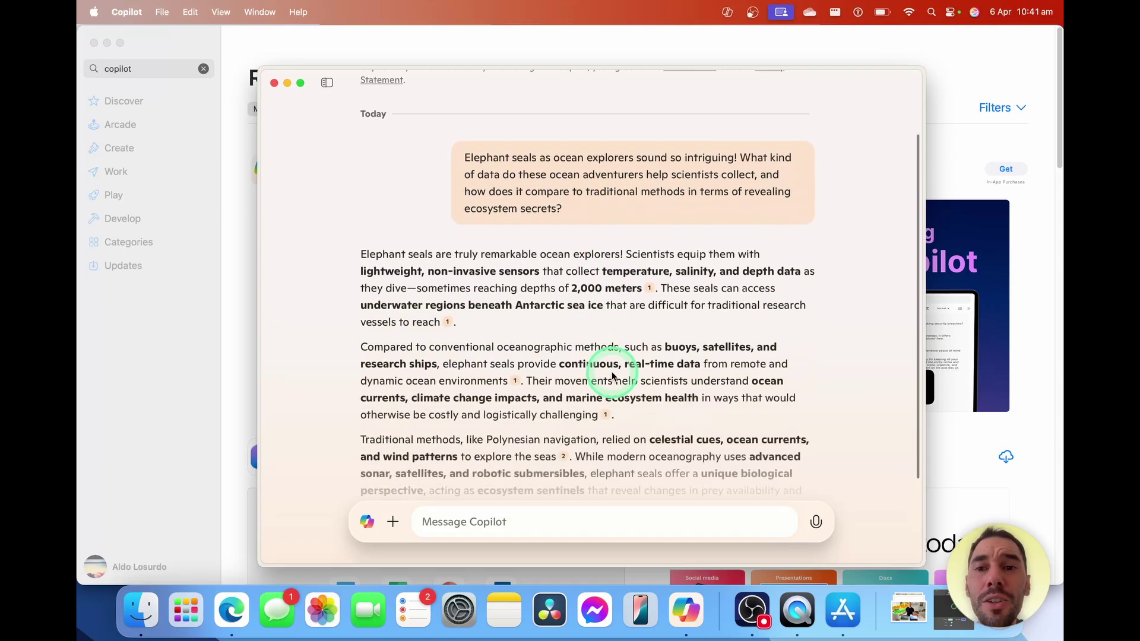
scroll(612, 372, up, 3)
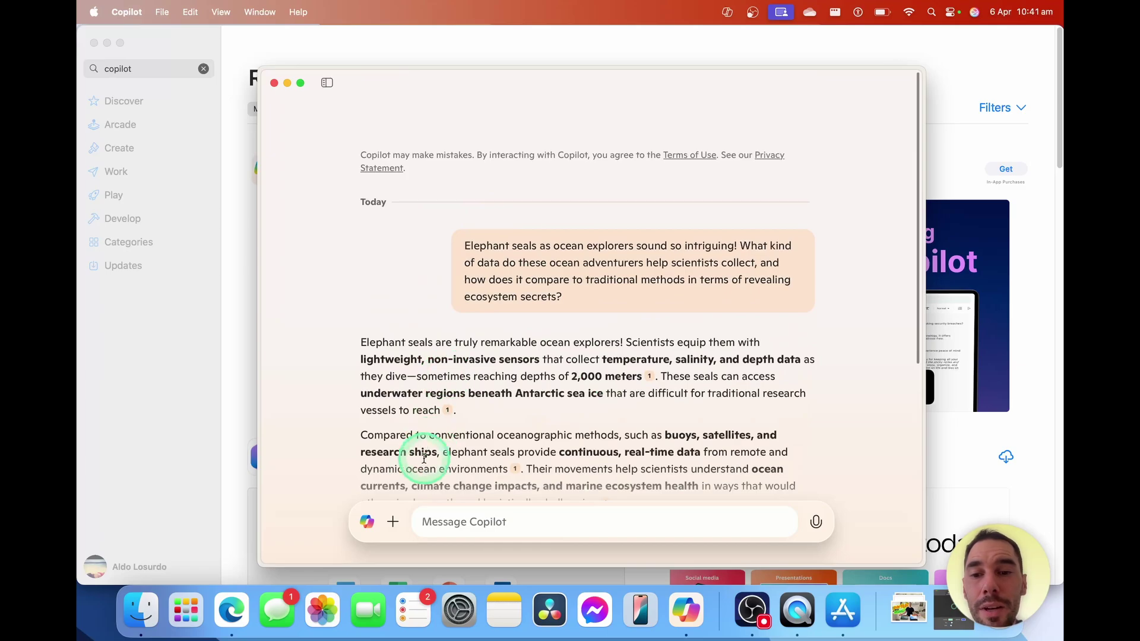
click(367, 524)
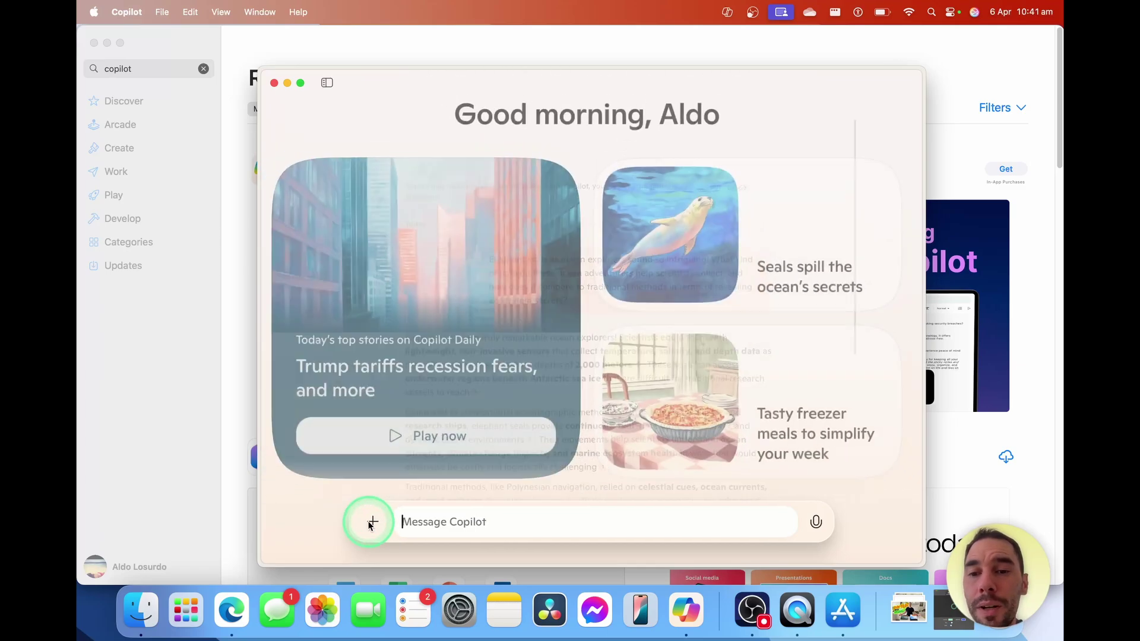
Look through the suggested topics on the home page down to the "Ideas to explore" section
scroll(868, 333, down, 3)
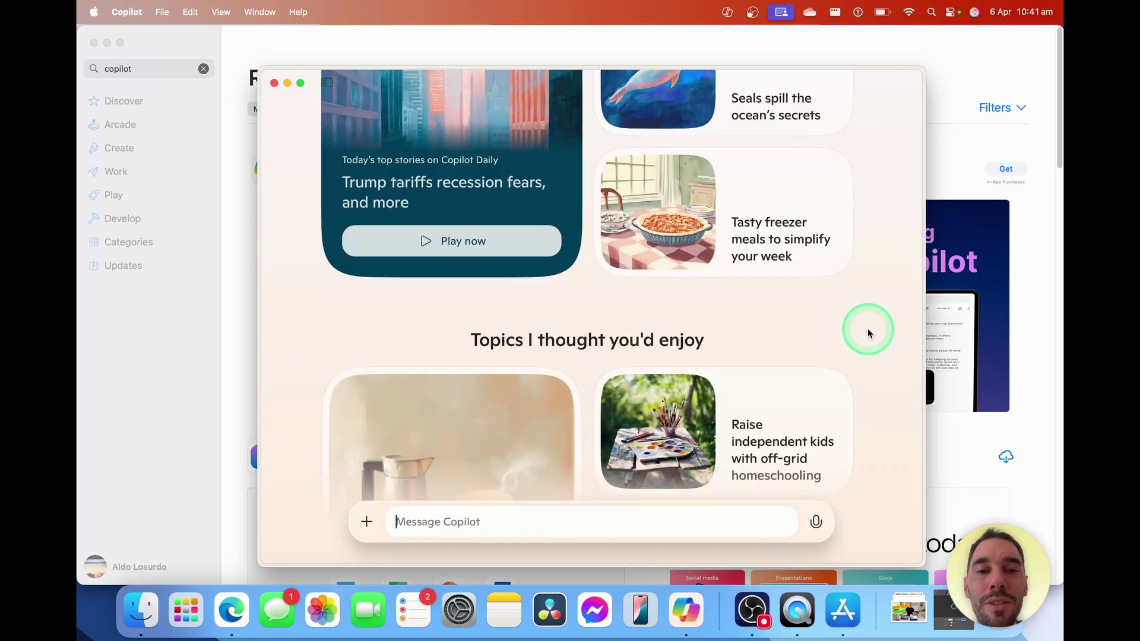
scroll(868, 333, up, 3)
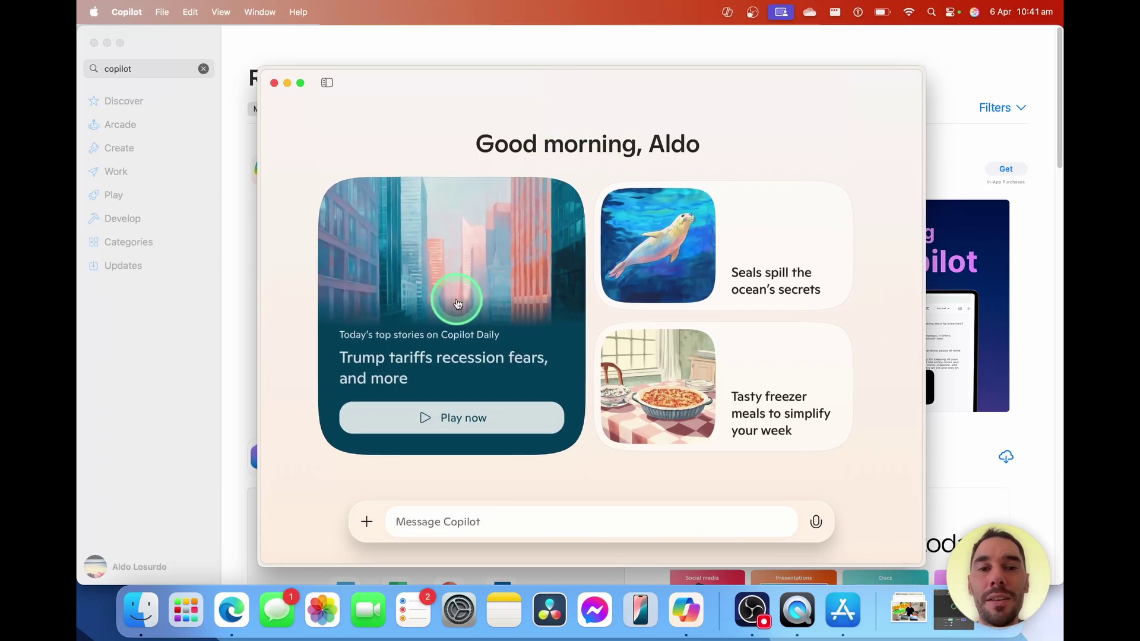
scroll(457, 303, down, 6)
scroll(457, 303, down, 1)
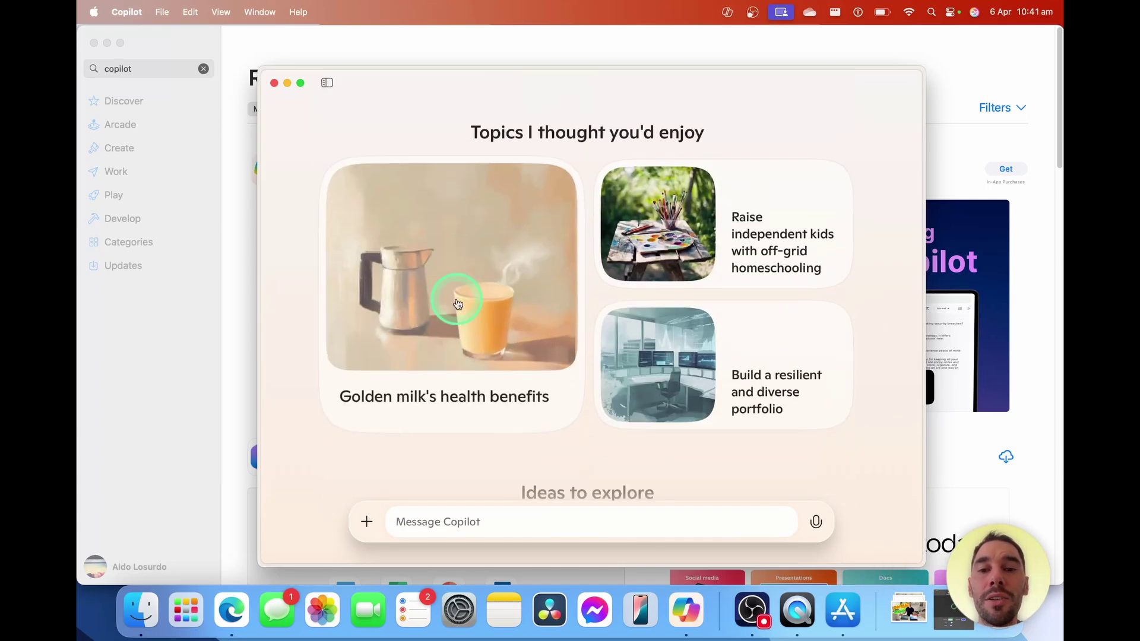
scroll(457, 304, down, 7)
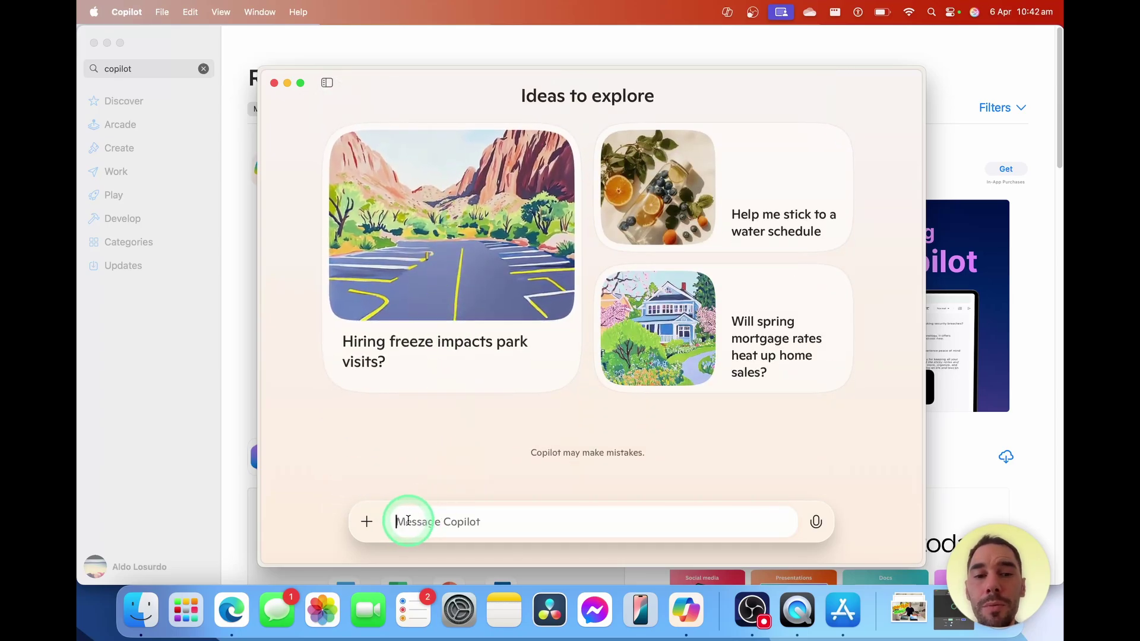
Go from the home page to the chat view and start a new chat
click(415, 523)
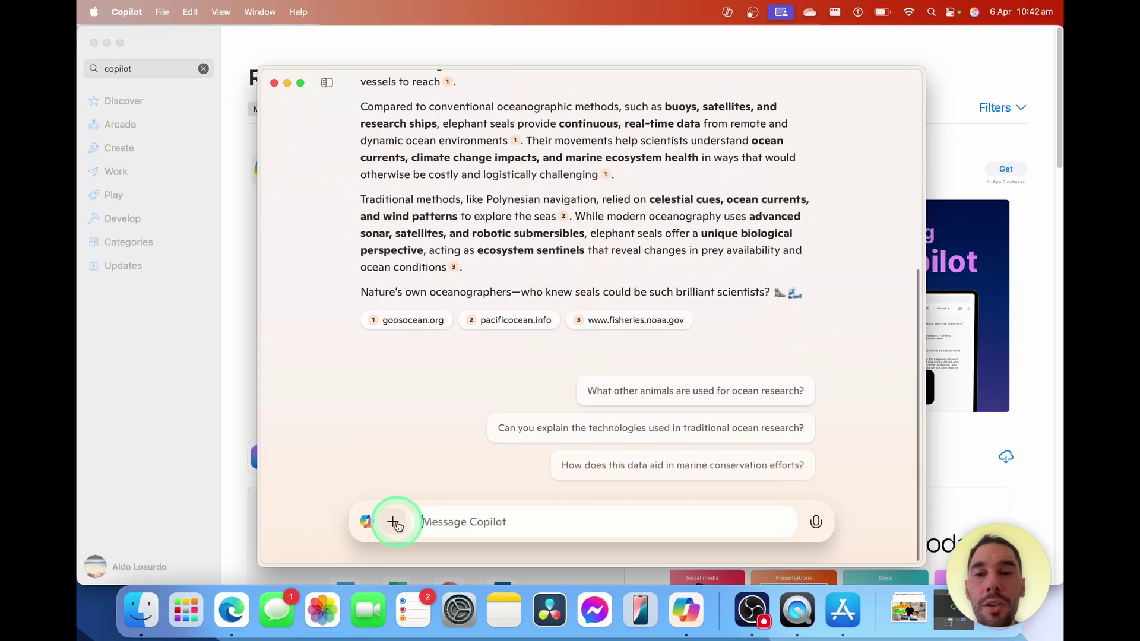
click(400, 526)
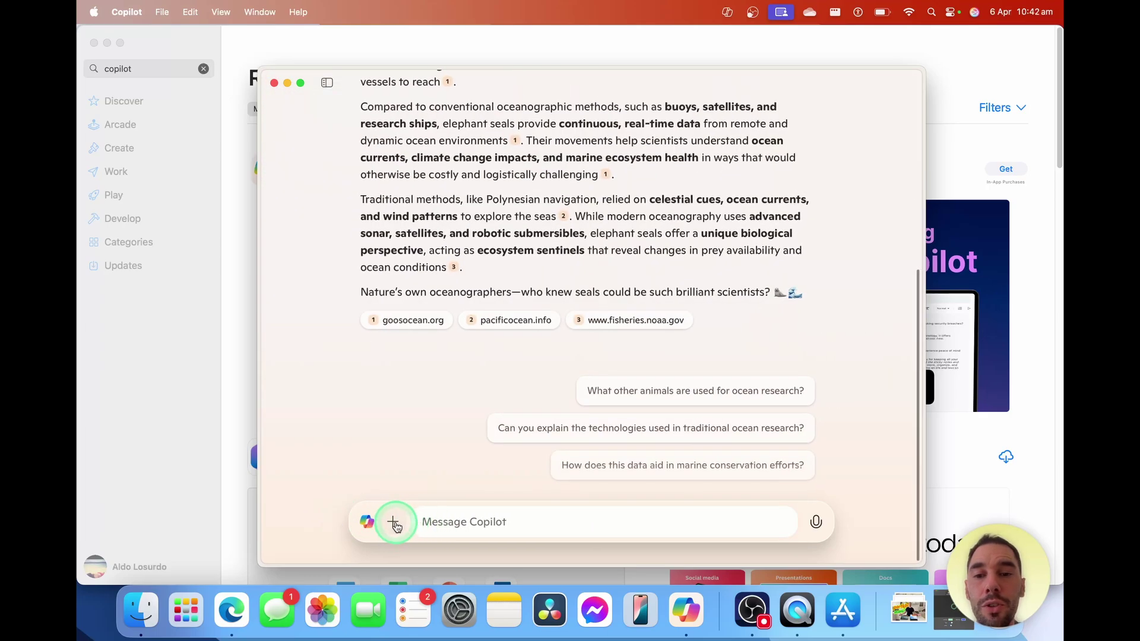
click(412, 452)
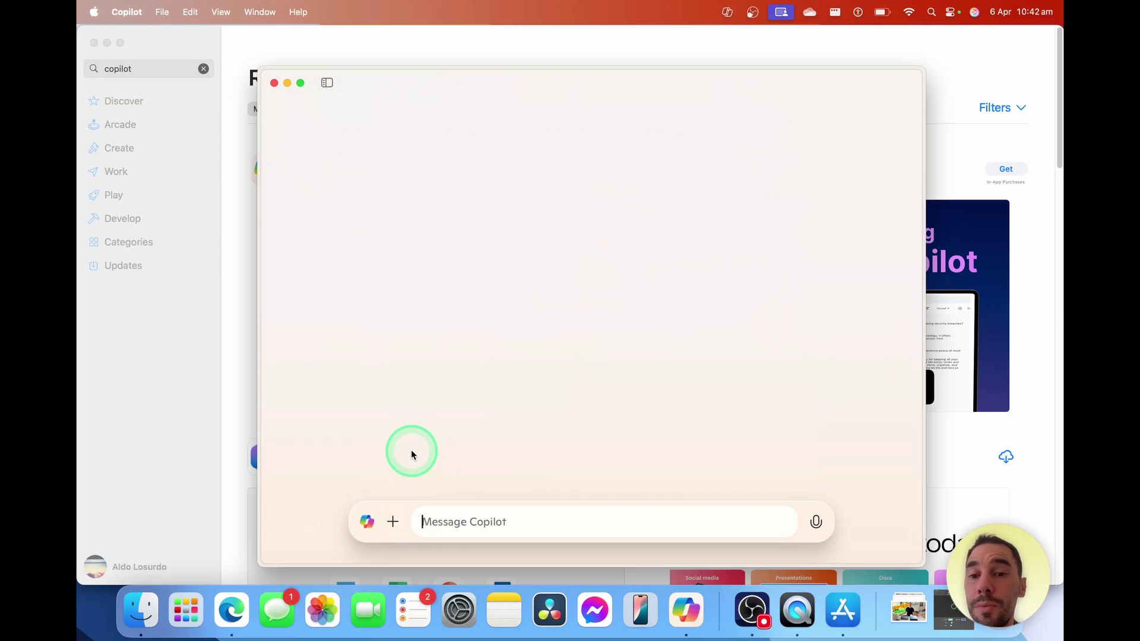
Try to upload a file to the new chat without an account, and postpone signing in
click(397, 522)
click(421, 482)
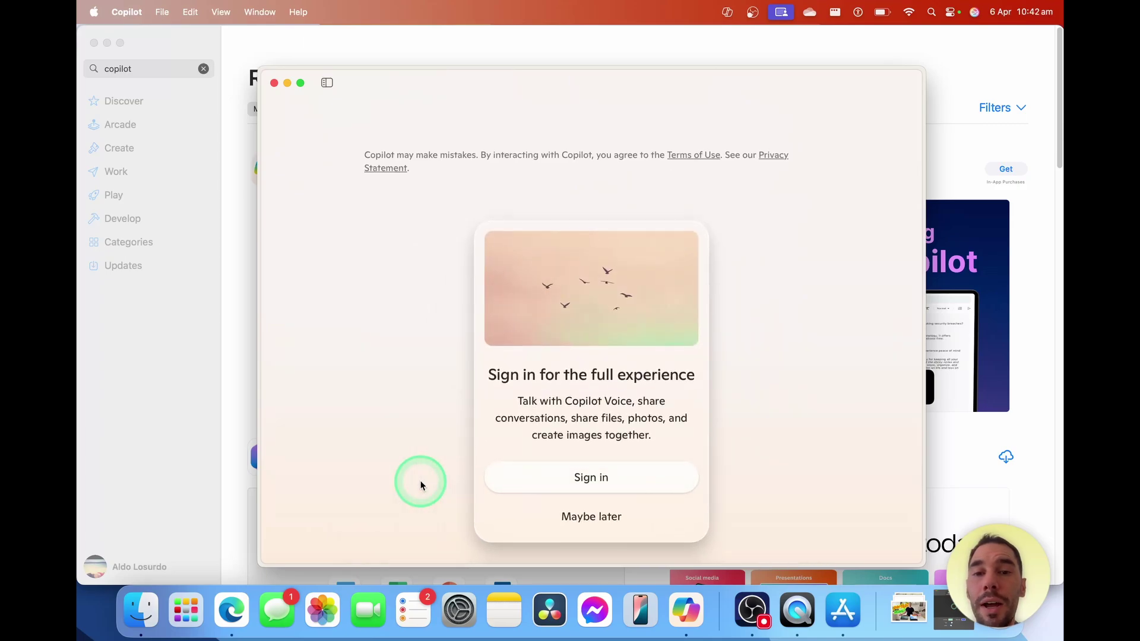
click(601, 519)
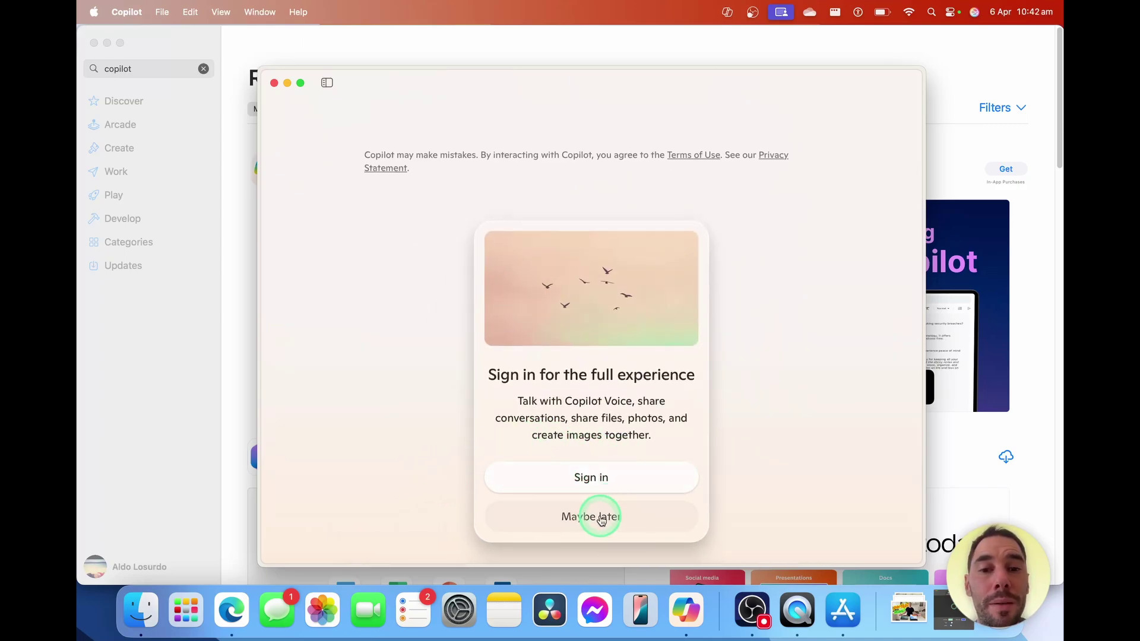
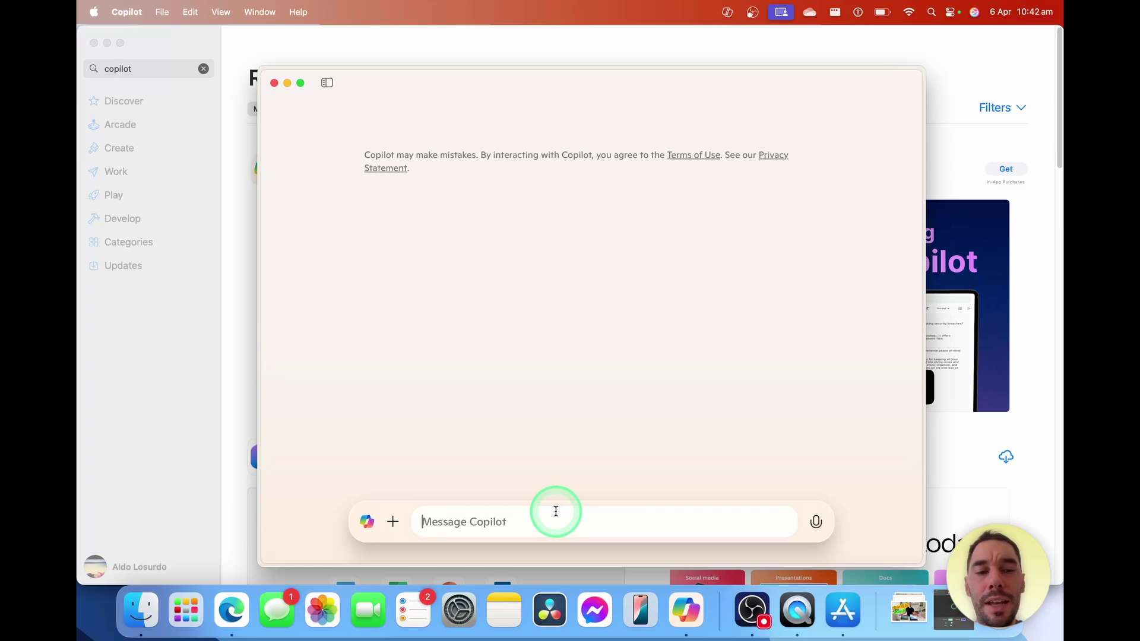
Show the conversation sidebar, open the app settings from its account entry and try the Launch at Login option
click(328, 84)
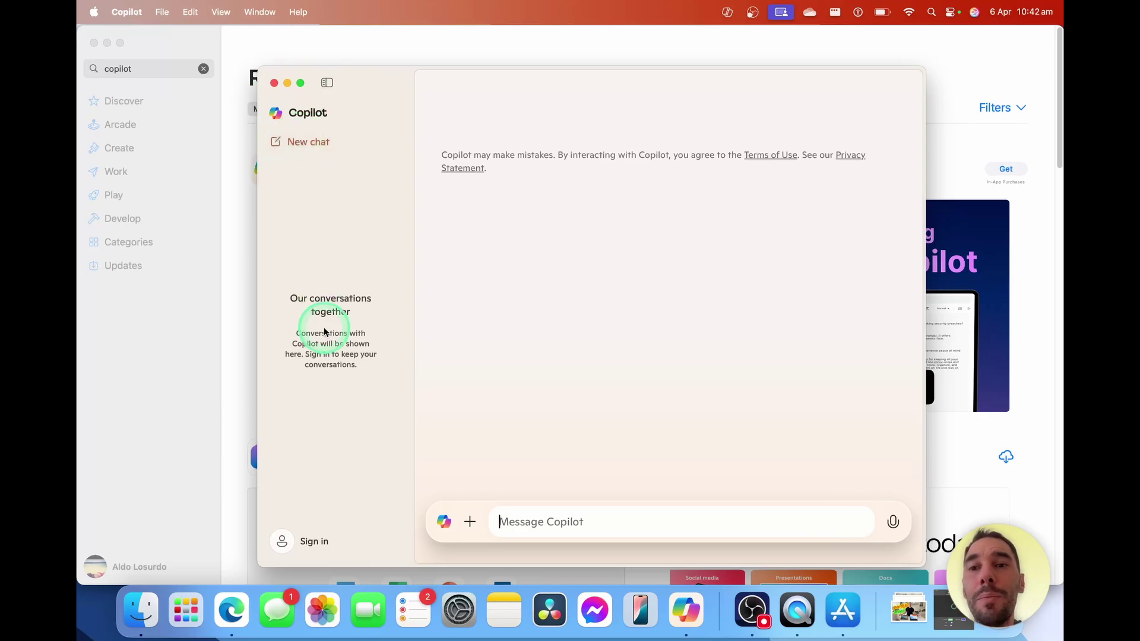
click(312, 542)
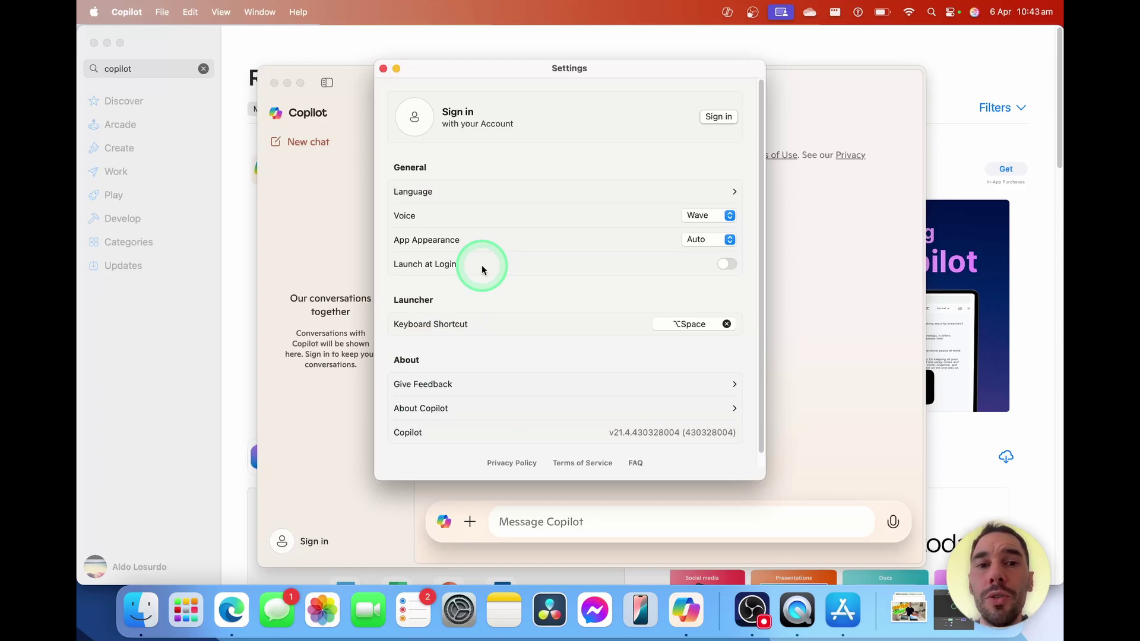
click(728, 264)
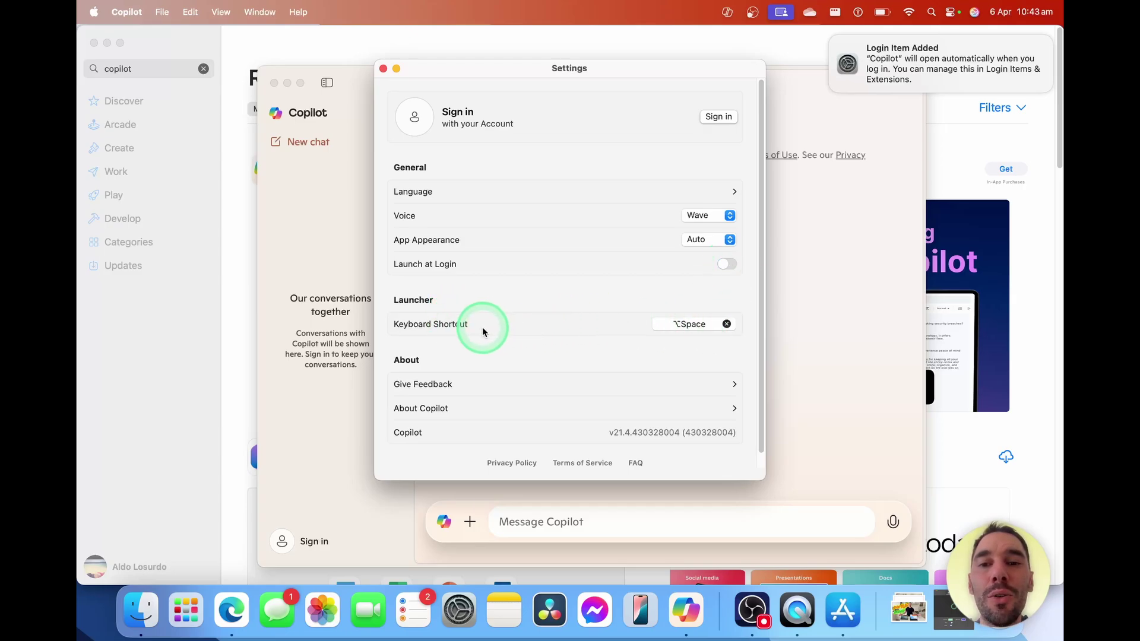
Try Control+Space as the launcher's keyboard shortcut, and set it back to Option+Space
click(706, 323)
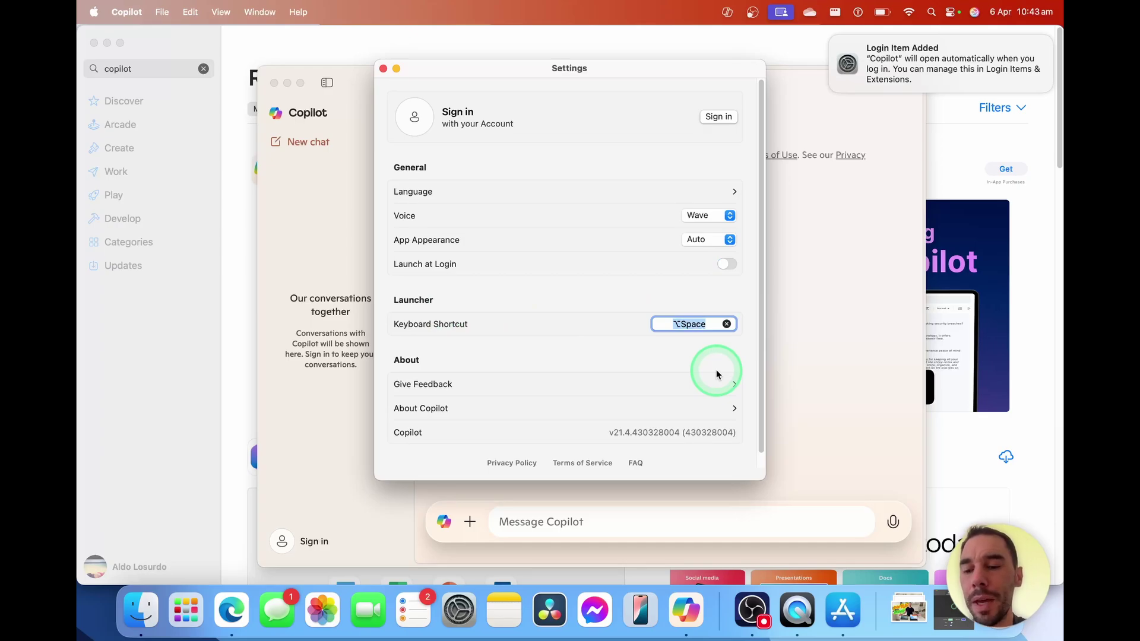
key(ctrl+space)
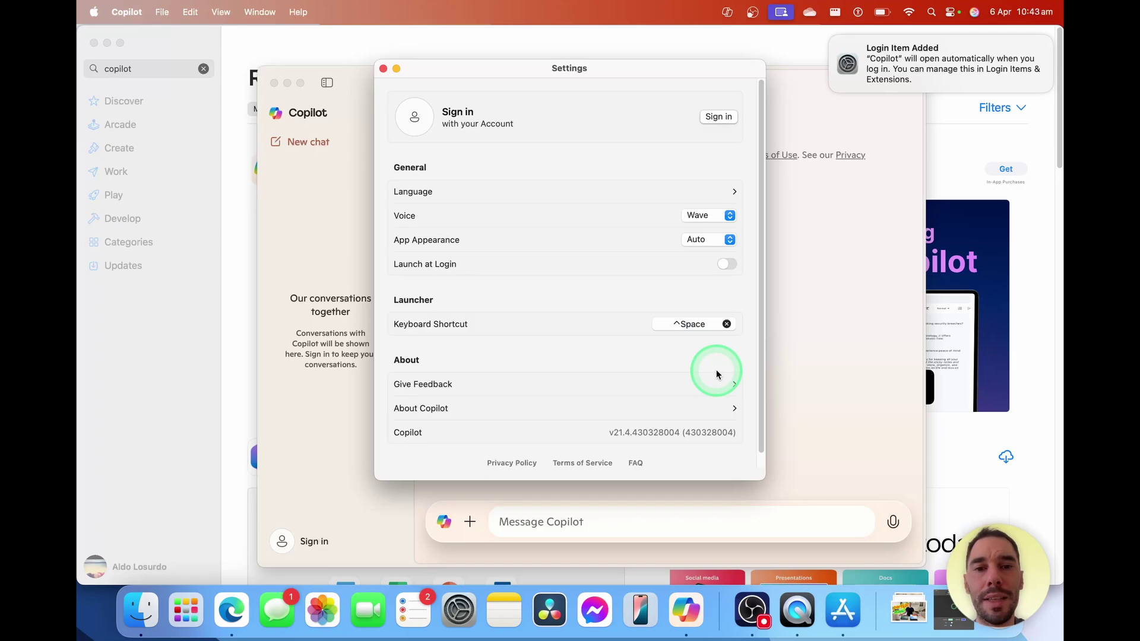
click(726, 324)
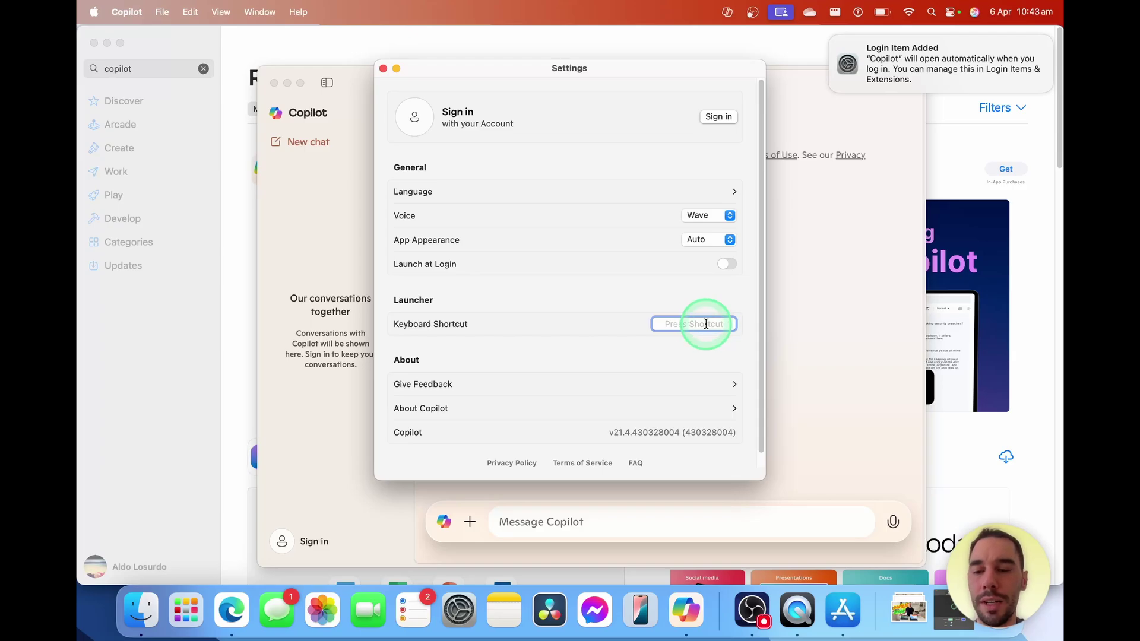
key(alt+space)
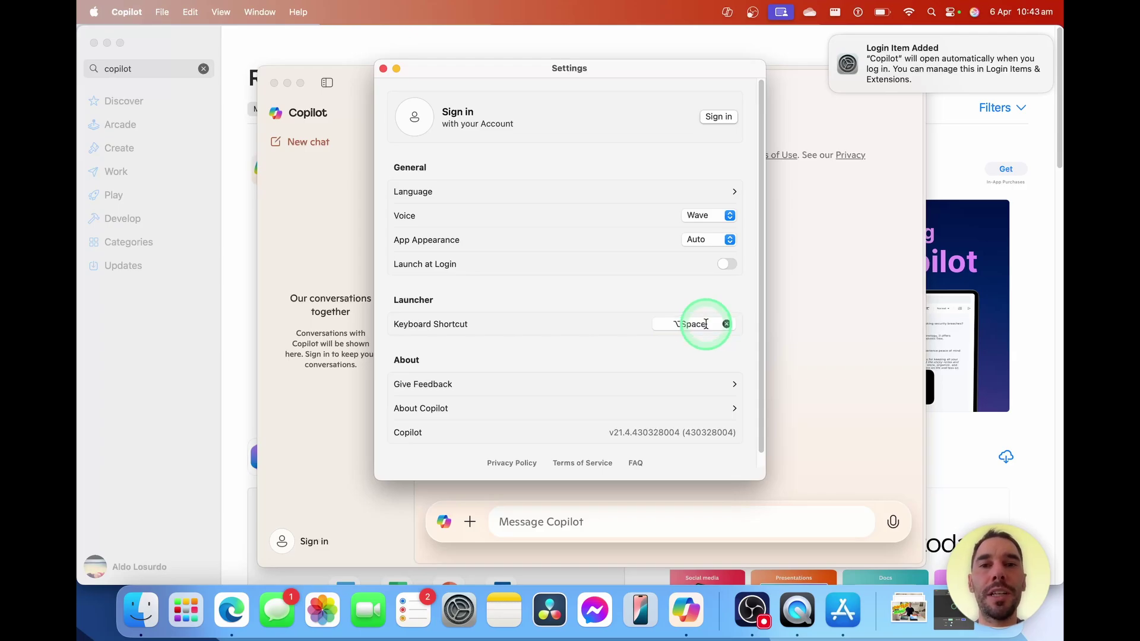
Sign in to Copilot with the Microsoft account and dismiss the login item notification
click(718, 116)
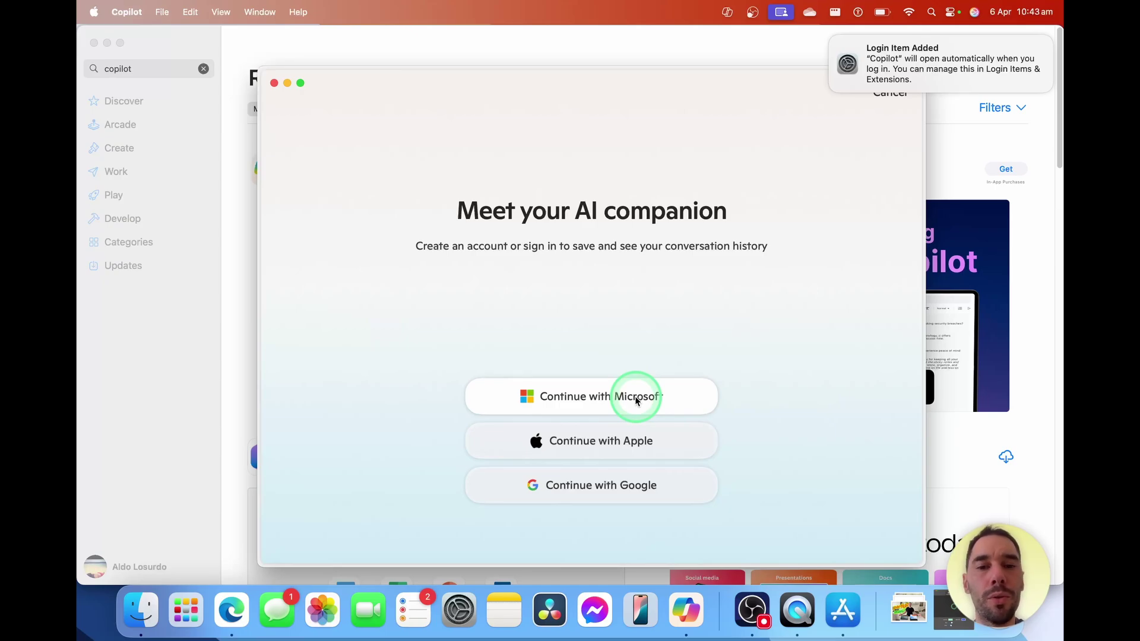
click(636, 398)
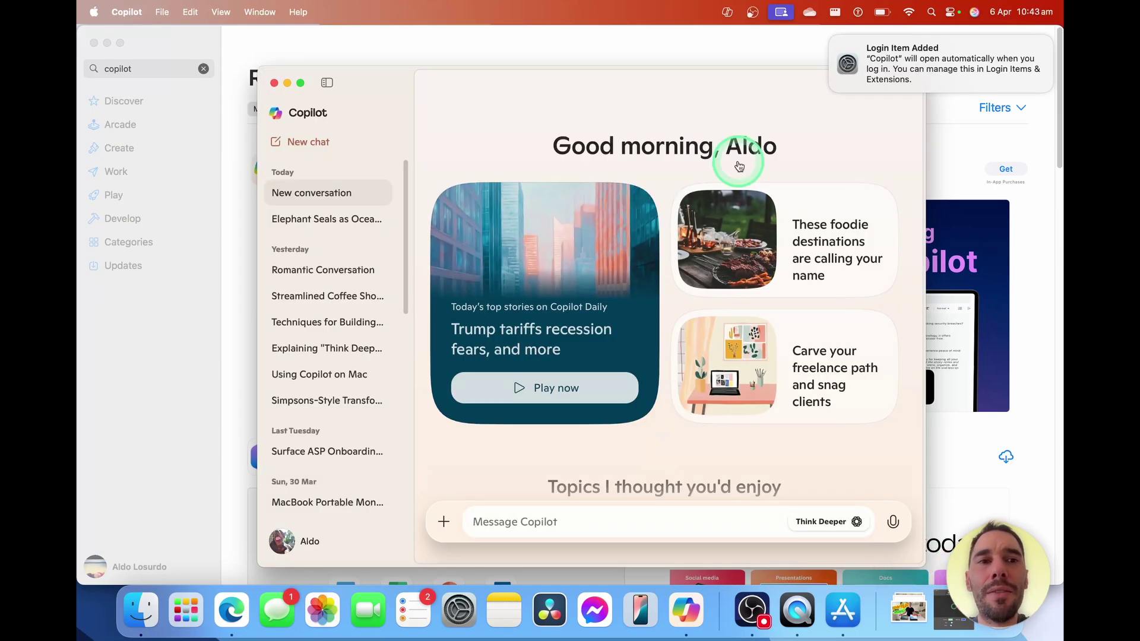
click(831, 38)
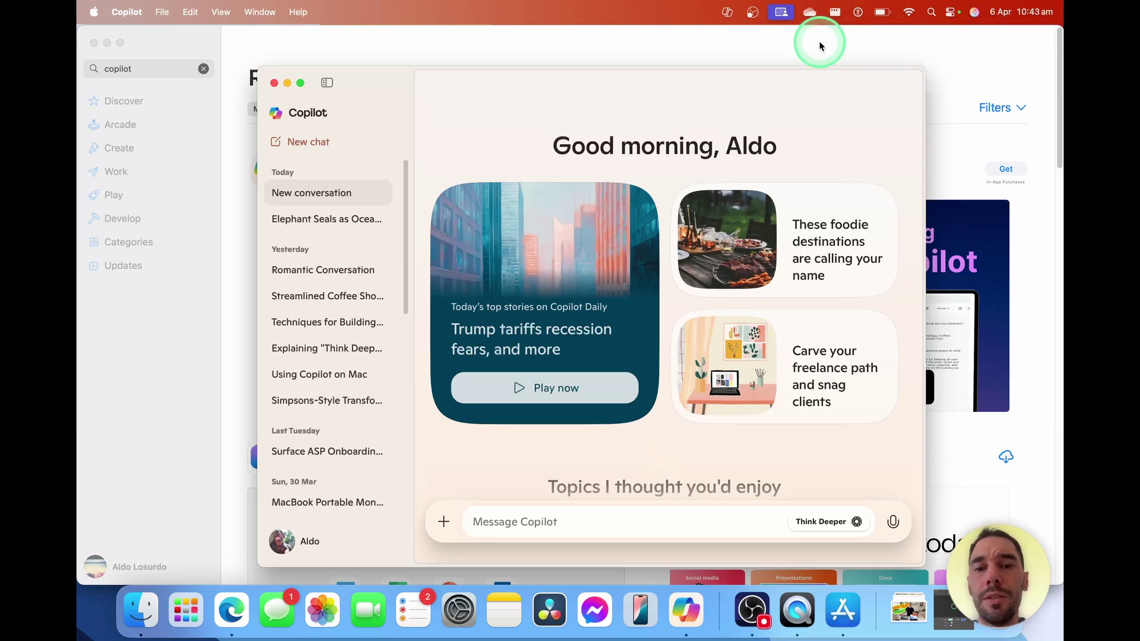
Start a new chat, hide the conversation sidebar and return to the Copilot home page
click(298, 145)
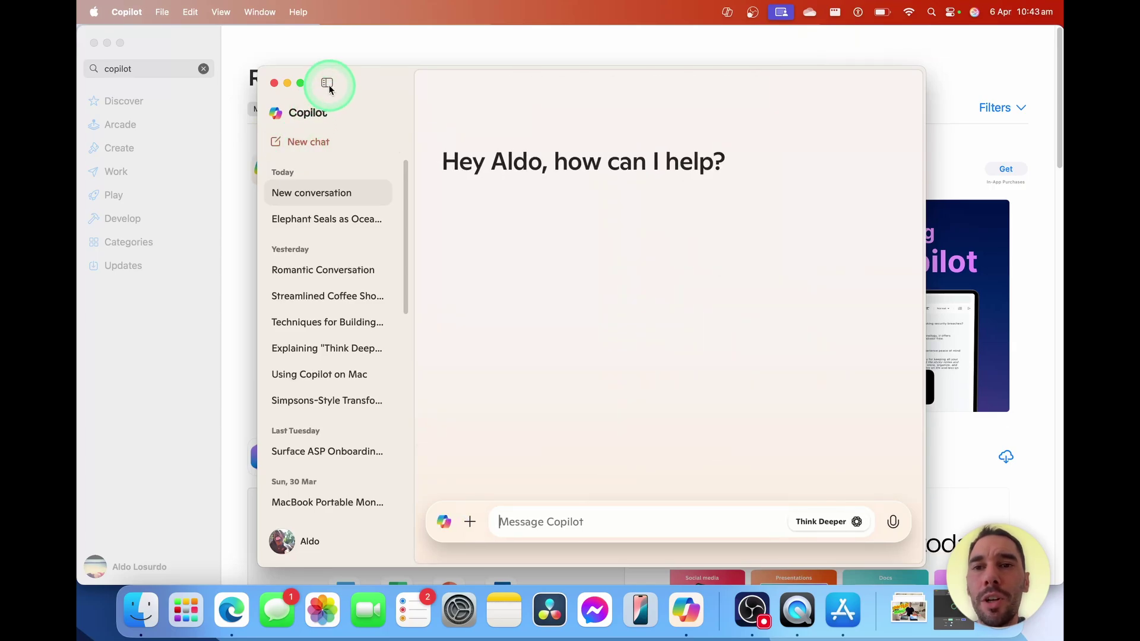
click(328, 83)
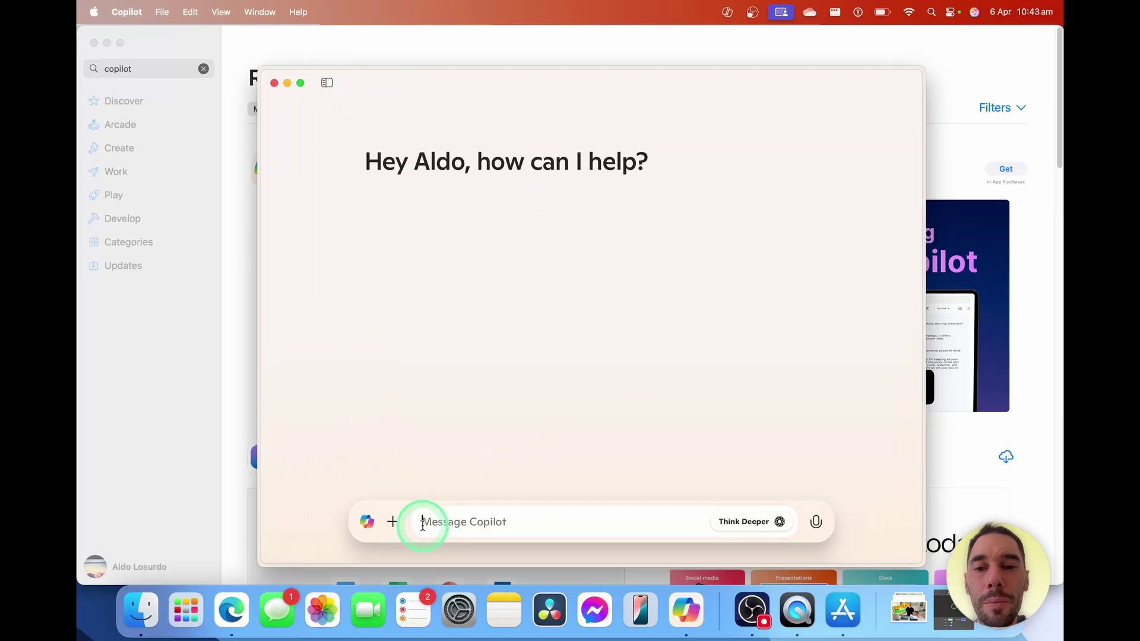
click(367, 524)
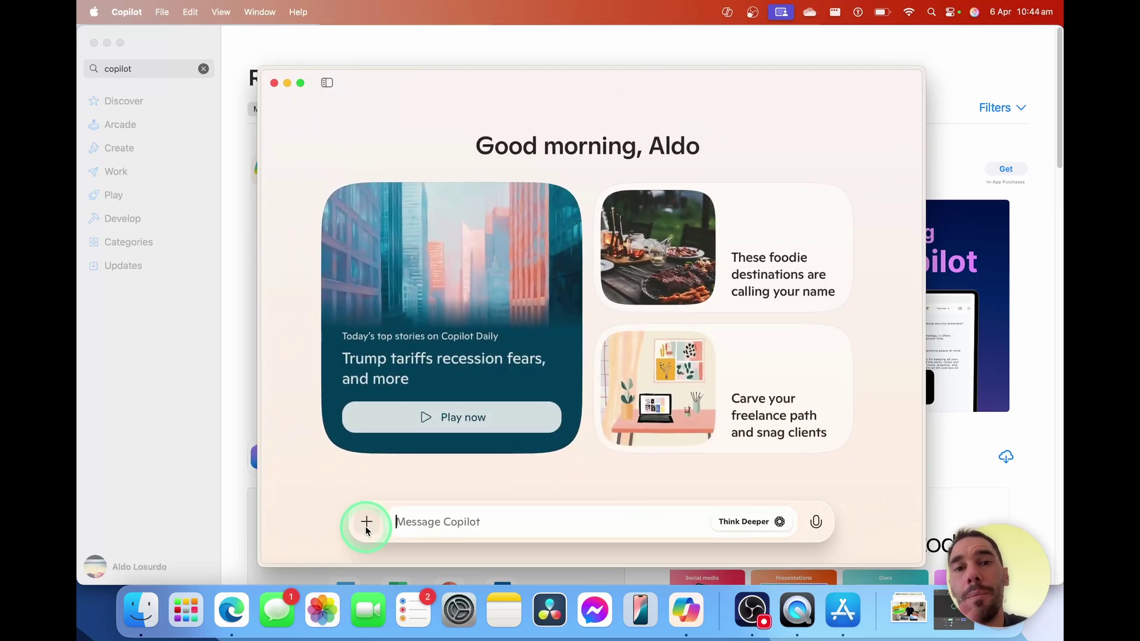
Attach the file "Microsoft Copilots Explained.docx" from the Desktop folder to the message
click(366, 526)
click(383, 451)
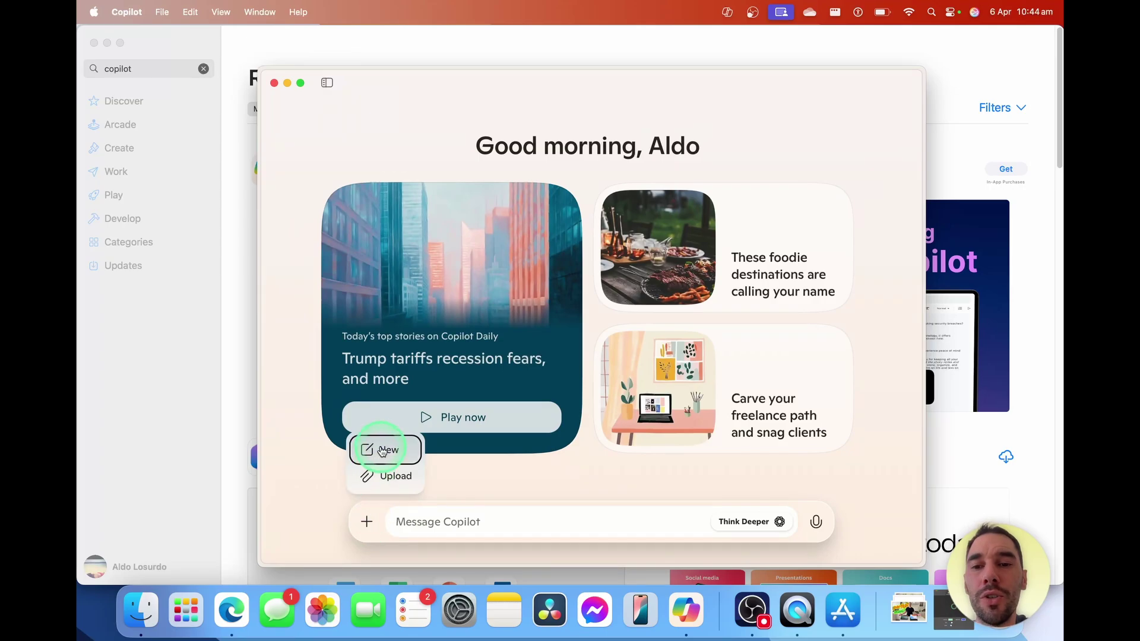
click(392, 482)
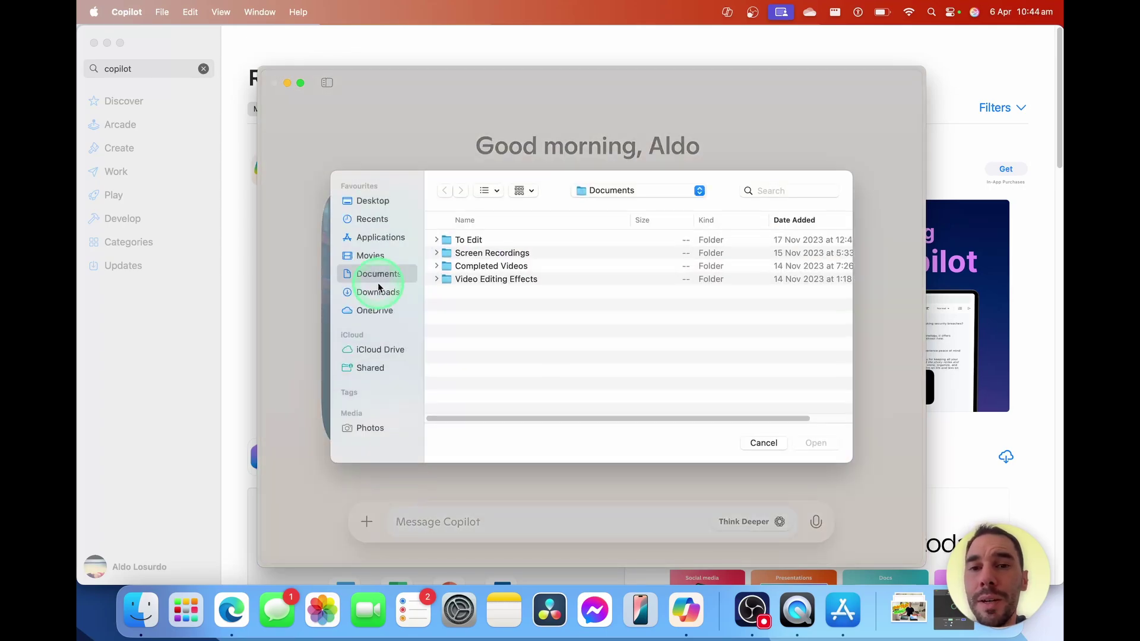
click(377, 213)
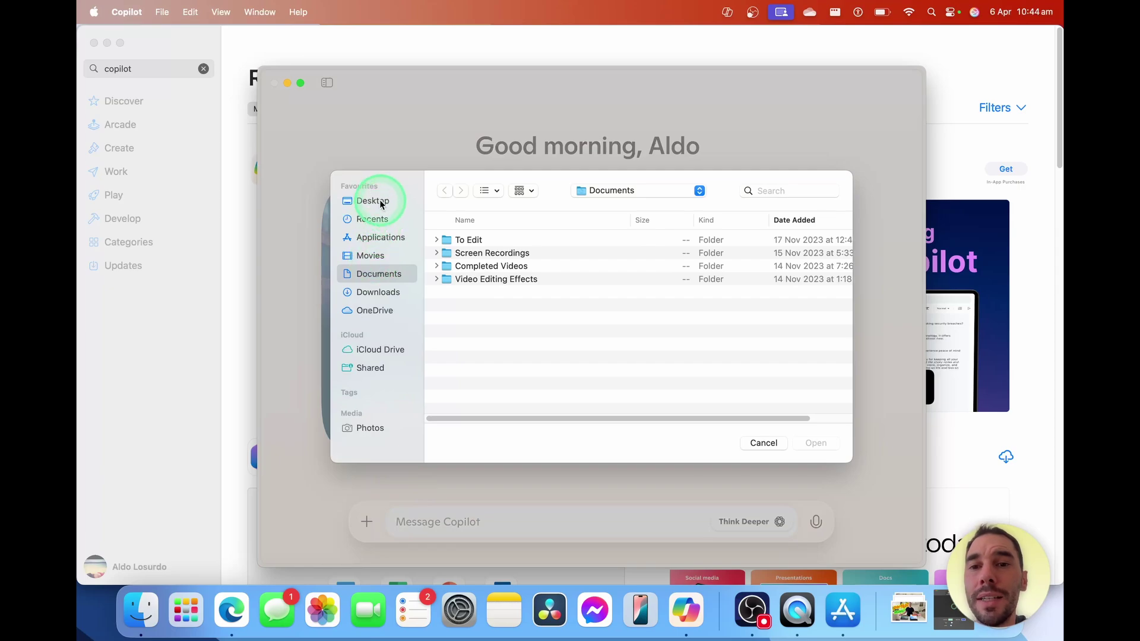
click(374, 200)
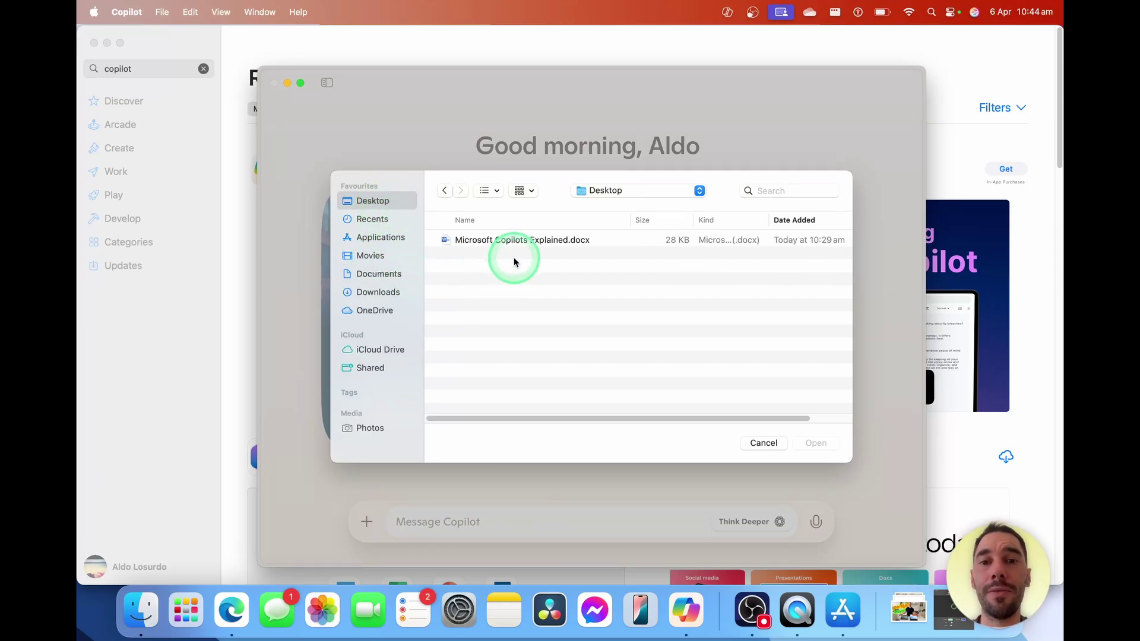
click(522, 240)
click(825, 445)
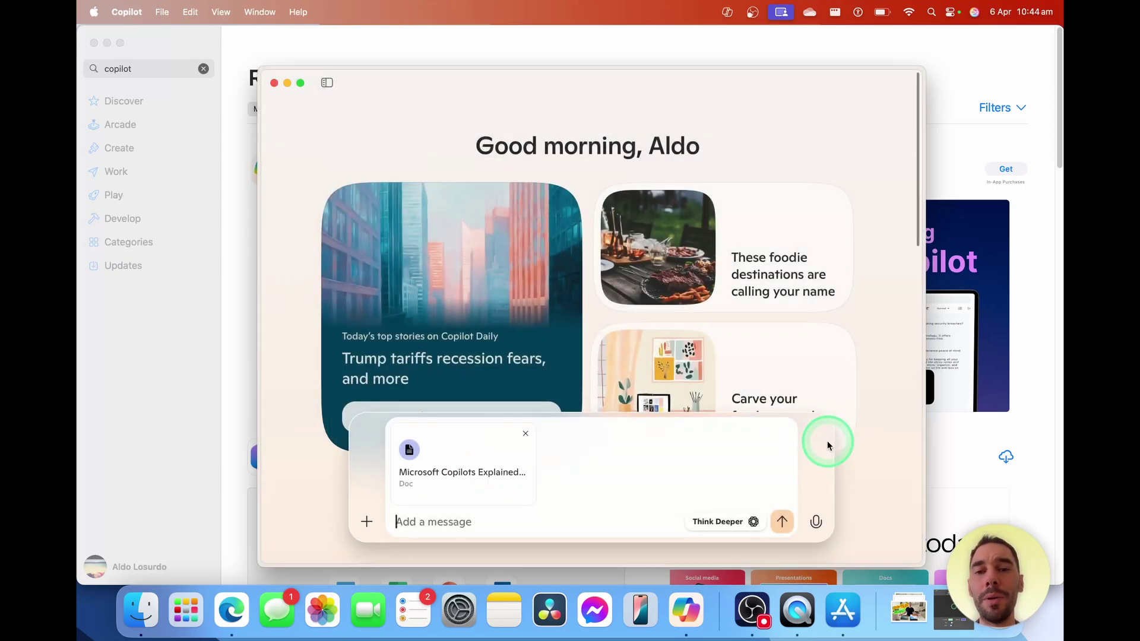
Send the prompt "give me an summay of this document" with the attached file
text(give me an )
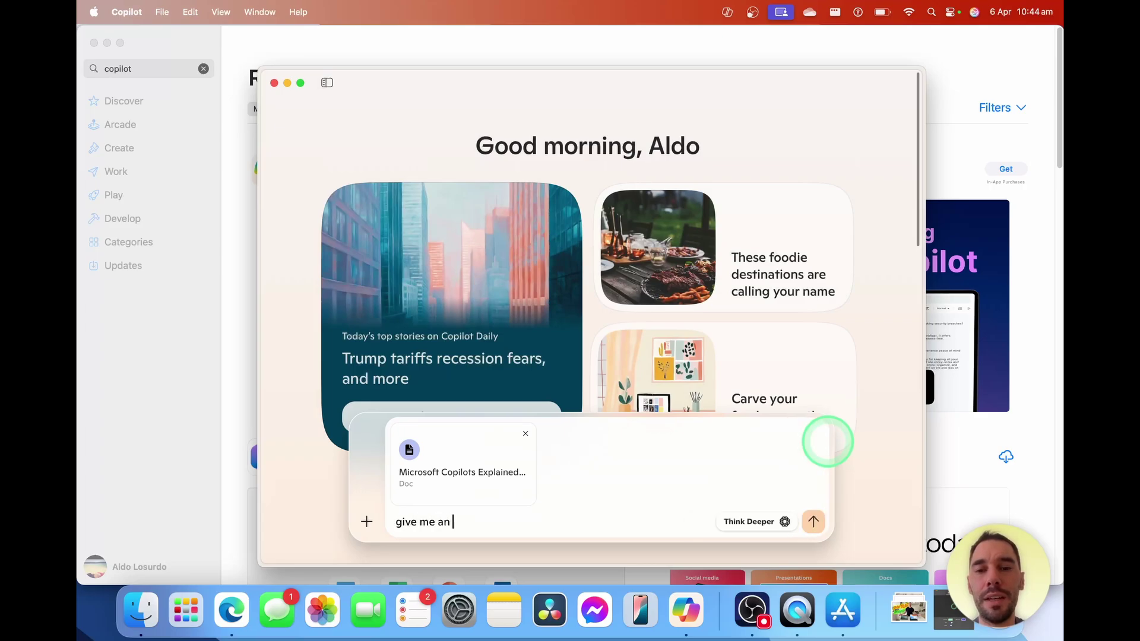
text(summa)
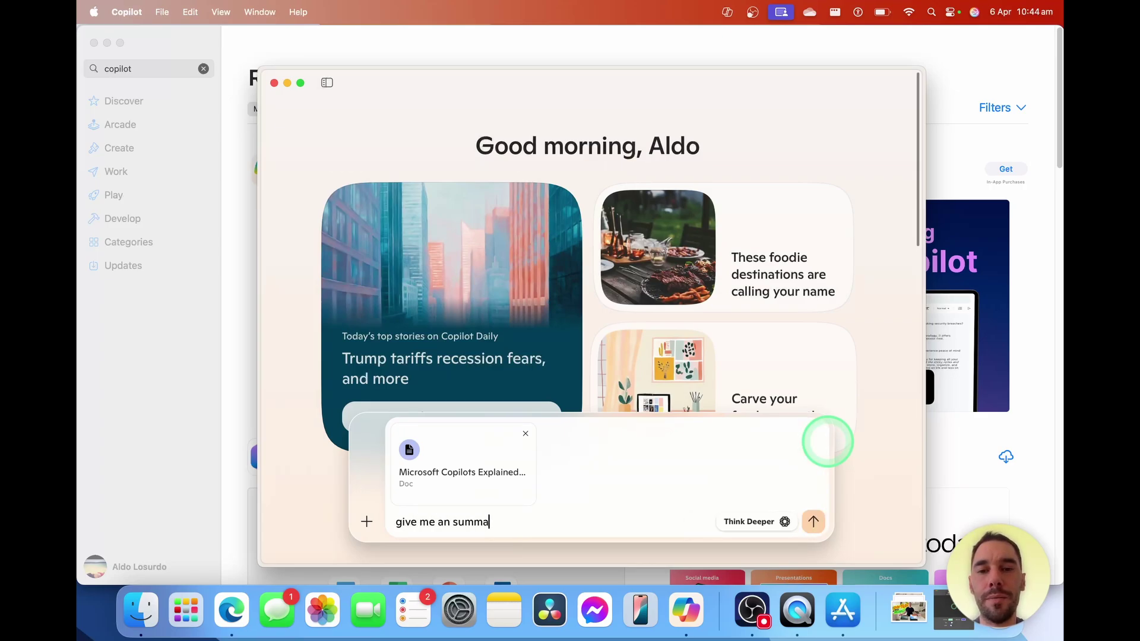
text(y of this document)
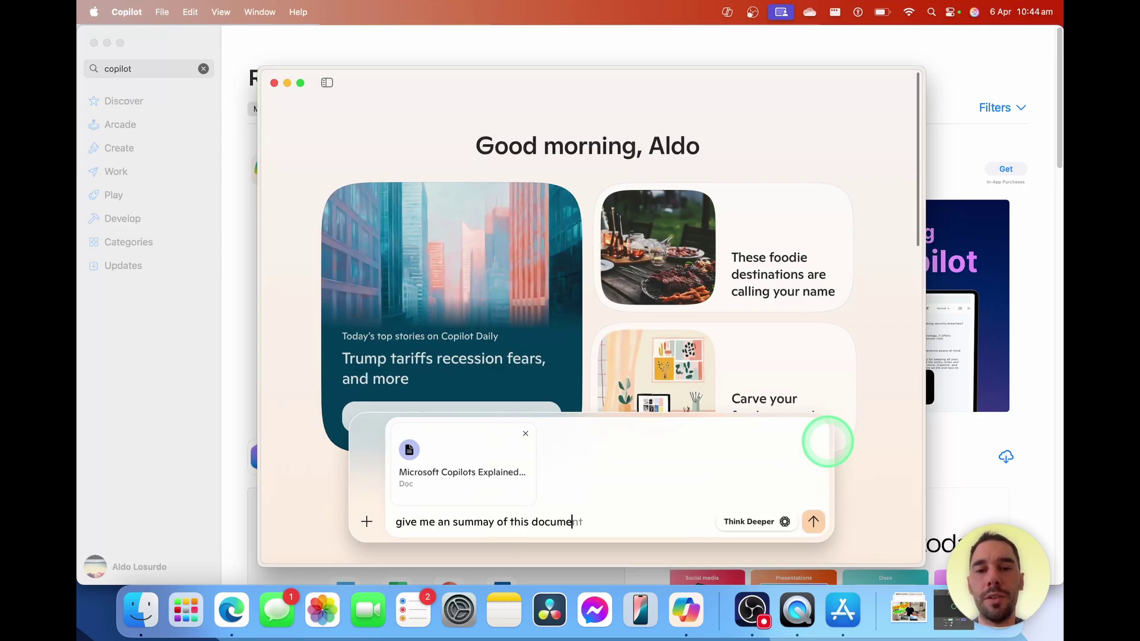
key(Return)
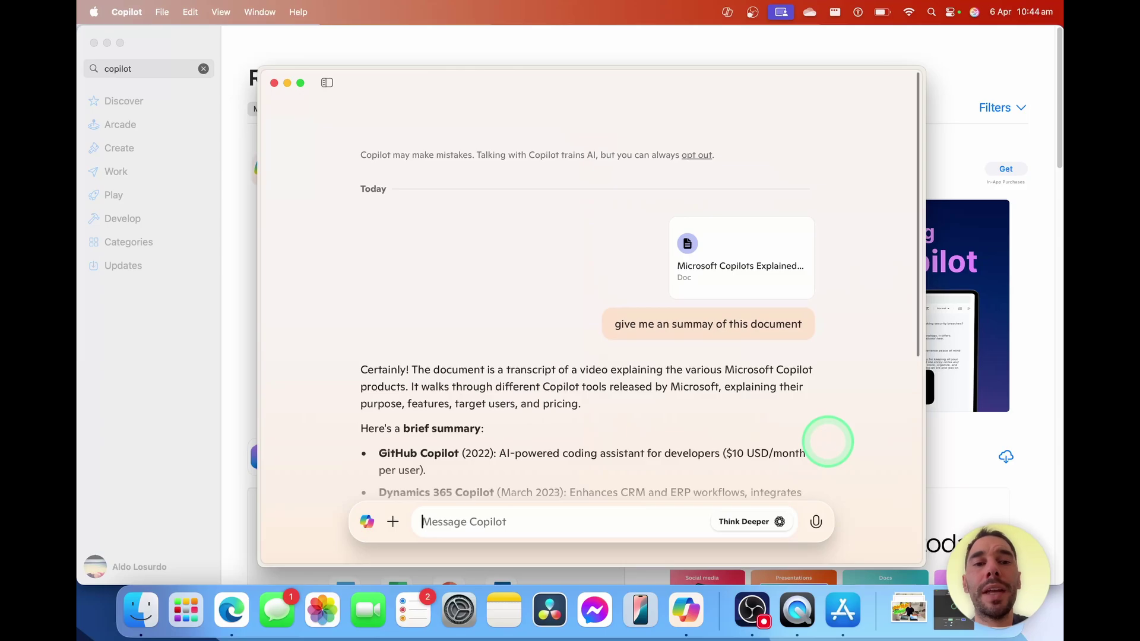
Review the document summary, its feedback, share and copy options, the suggested follow-up questions and the Think Deeper option
scroll(751, 386, down, 5)
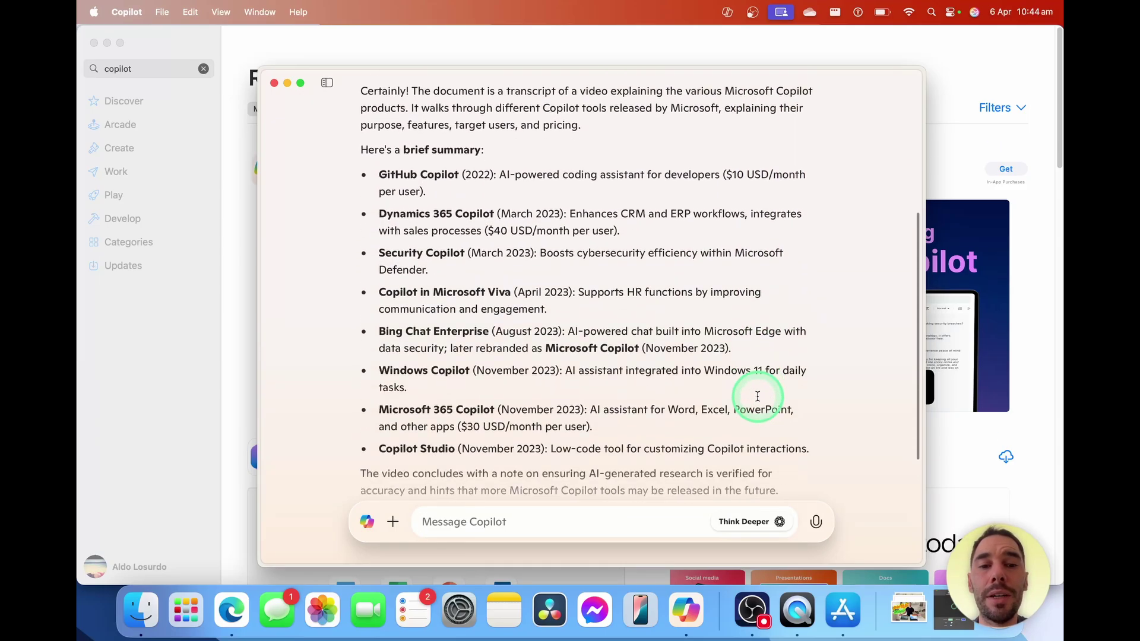
scroll(760, 380, down, 5)
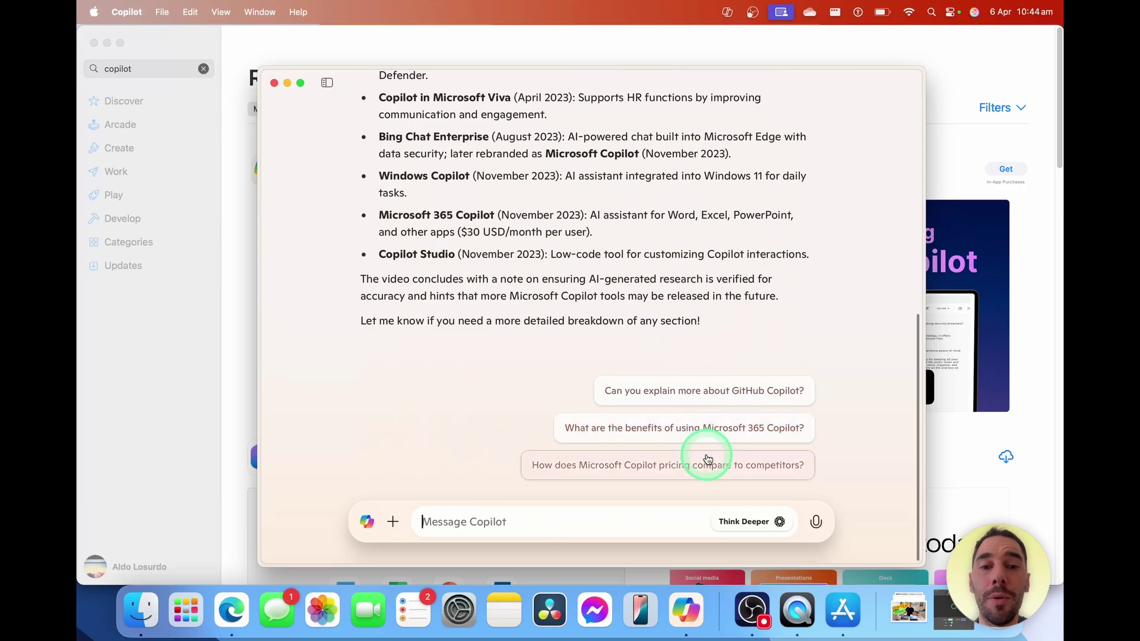
mouse_move(407, 269)
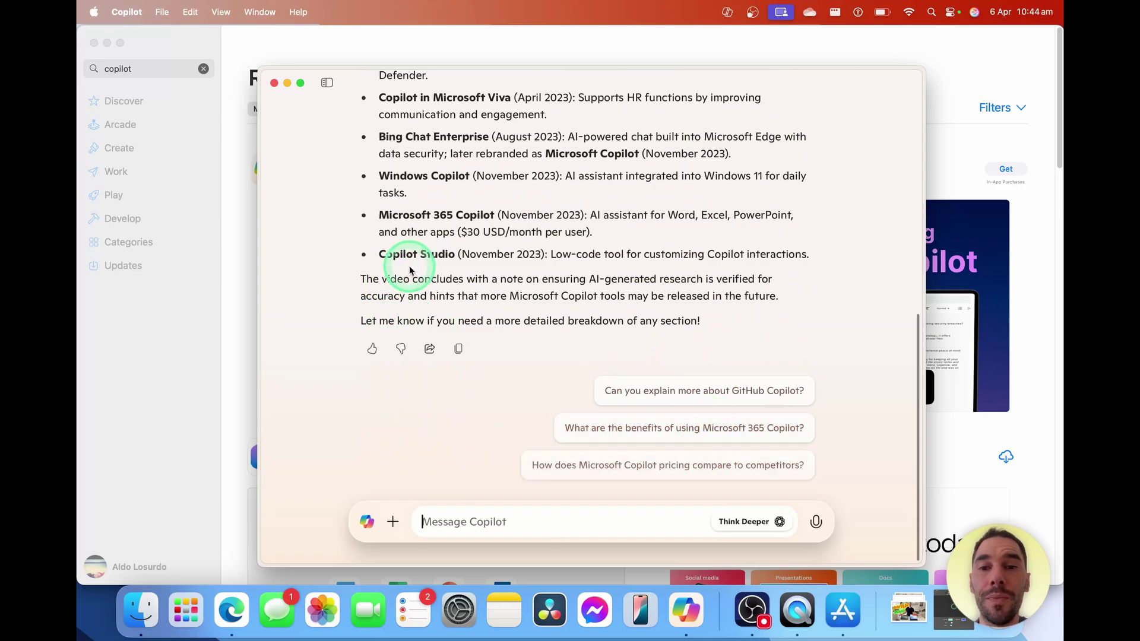
click(372, 352)
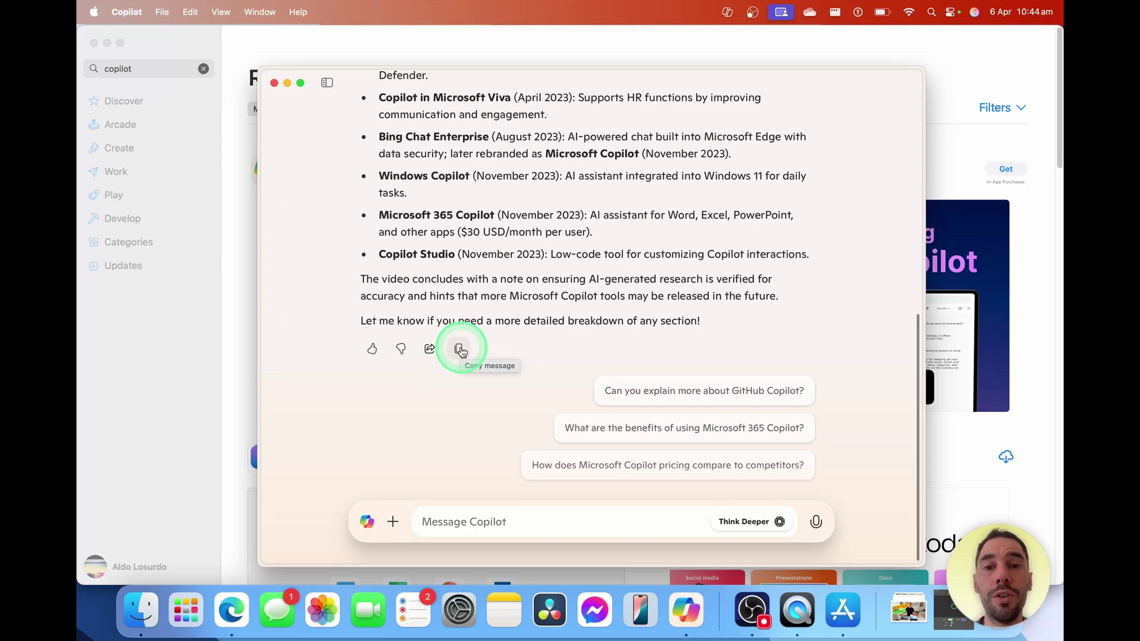
scroll(460, 352, up, 5)
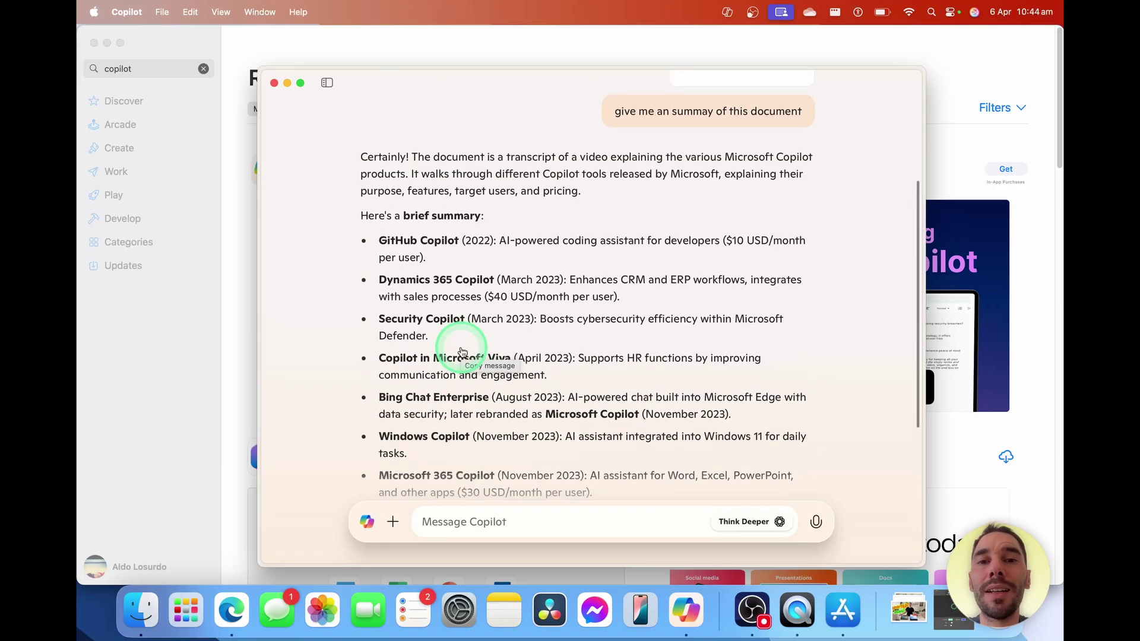
scroll(464, 351, down, 3)
scroll(462, 351, down, 3)
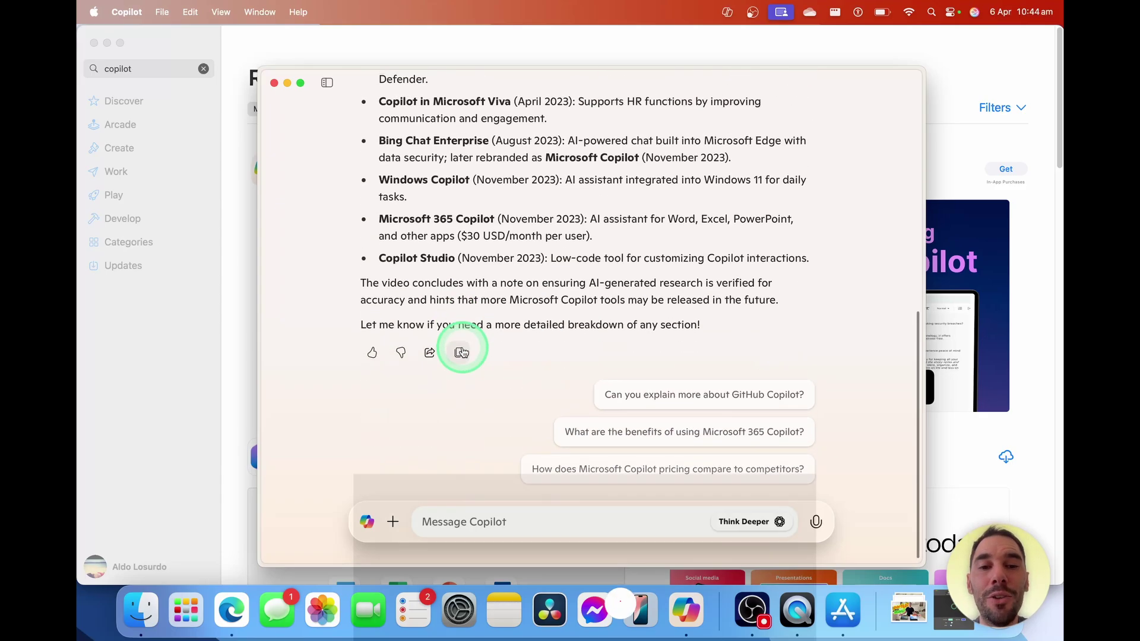
click(484, 519)
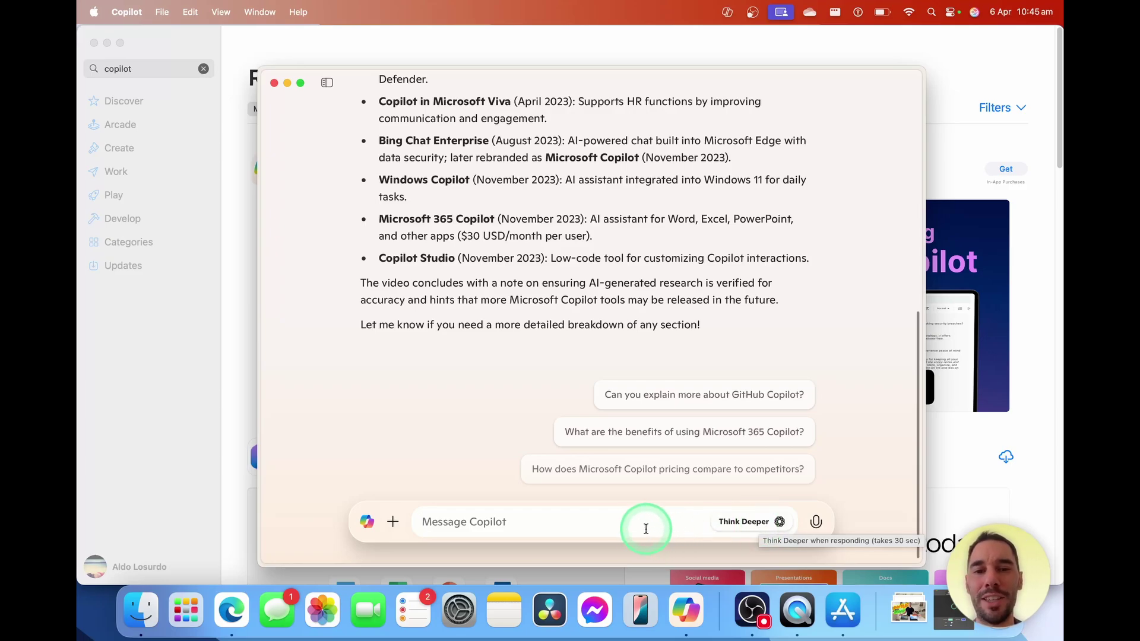
Turn on Think Deeper mode and send the prompt "what can think deeper do?"
text(what can )
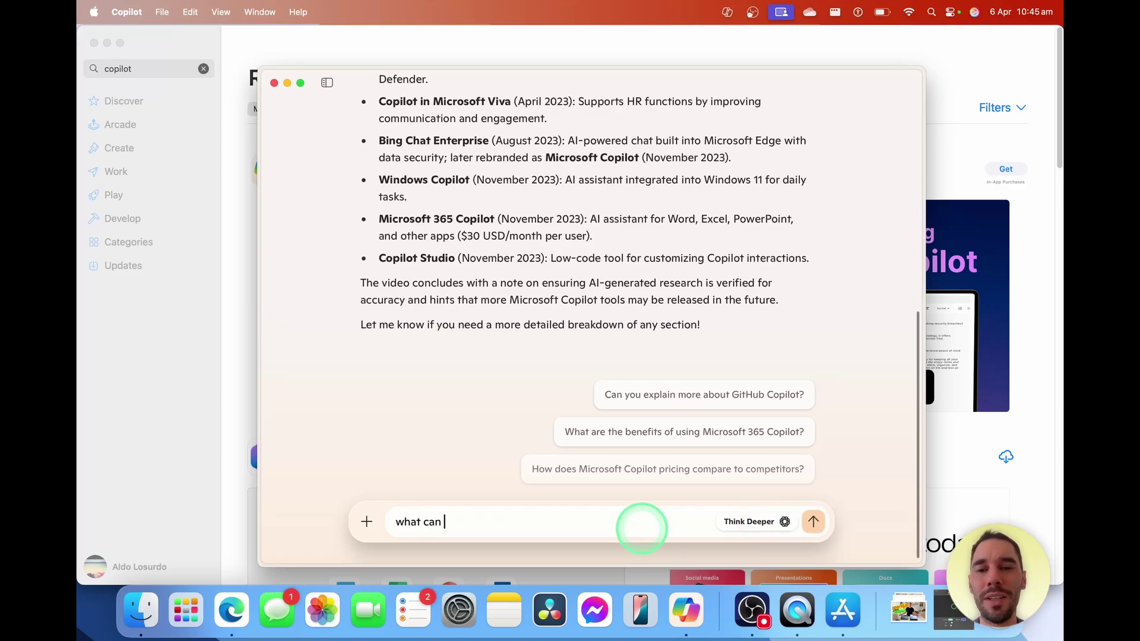
text(think deeper do?)
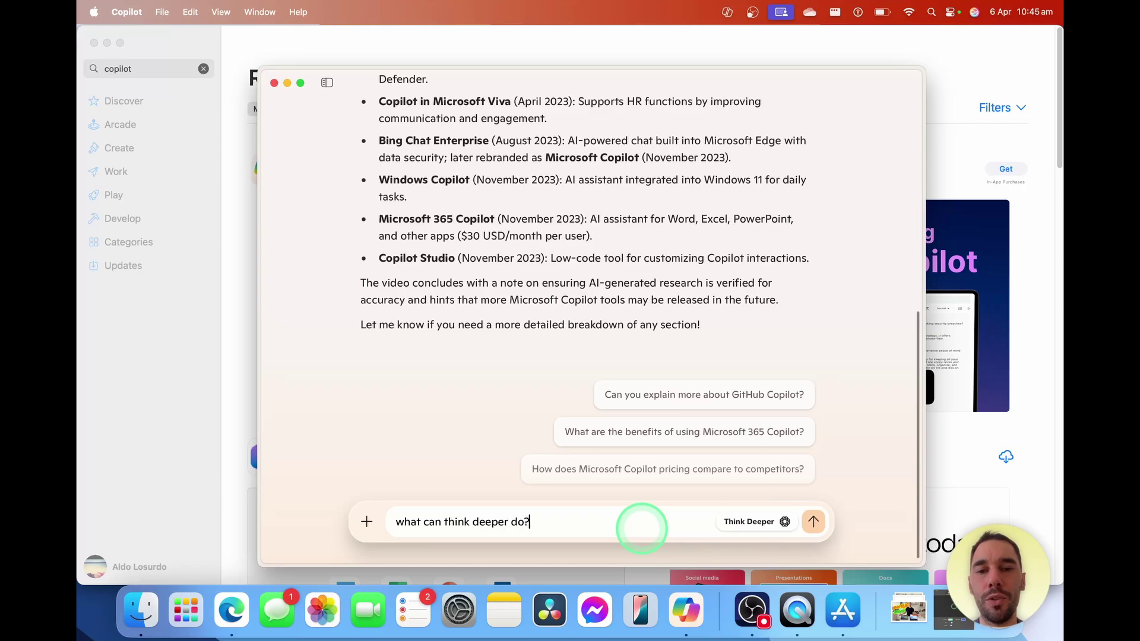
key(super+a)
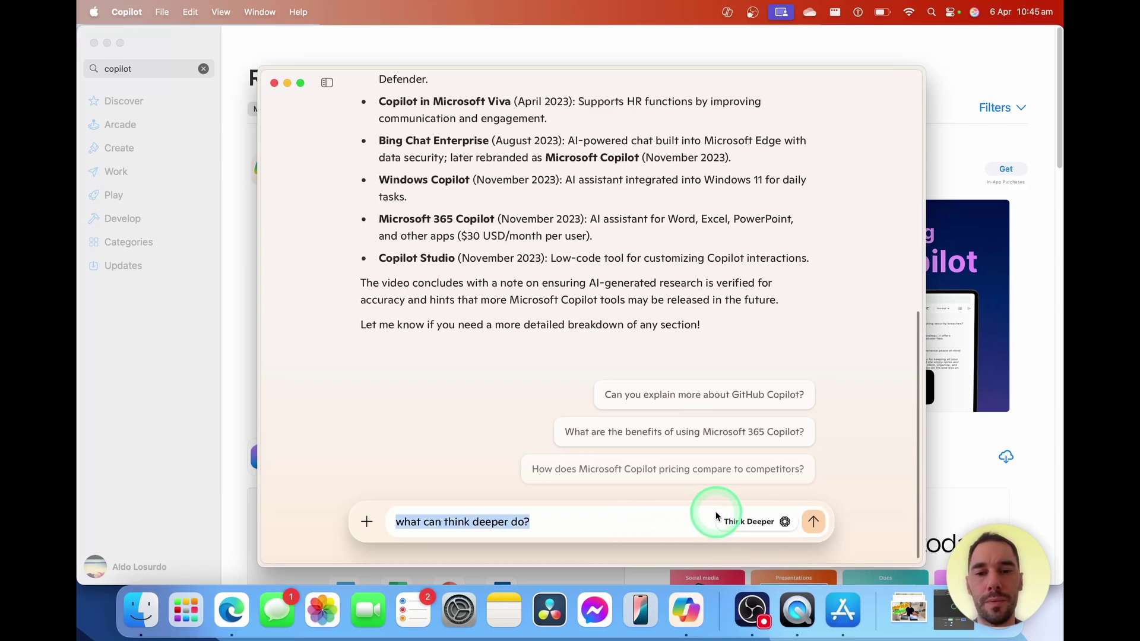
click(741, 523)
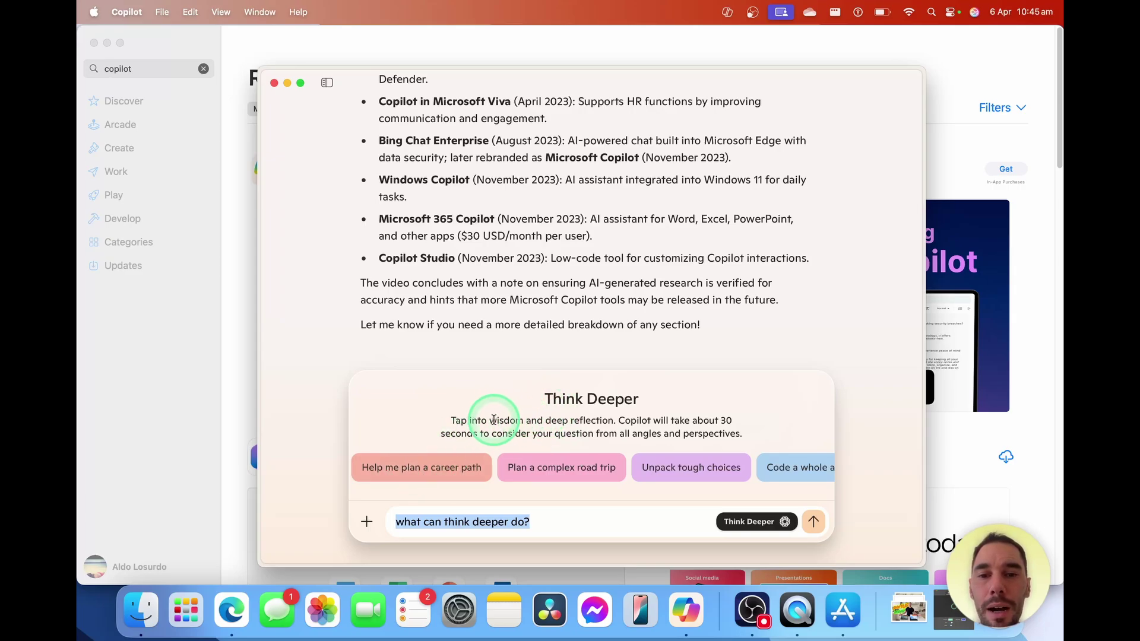
drag(487, 420, 623, 420)
click(683, 420)
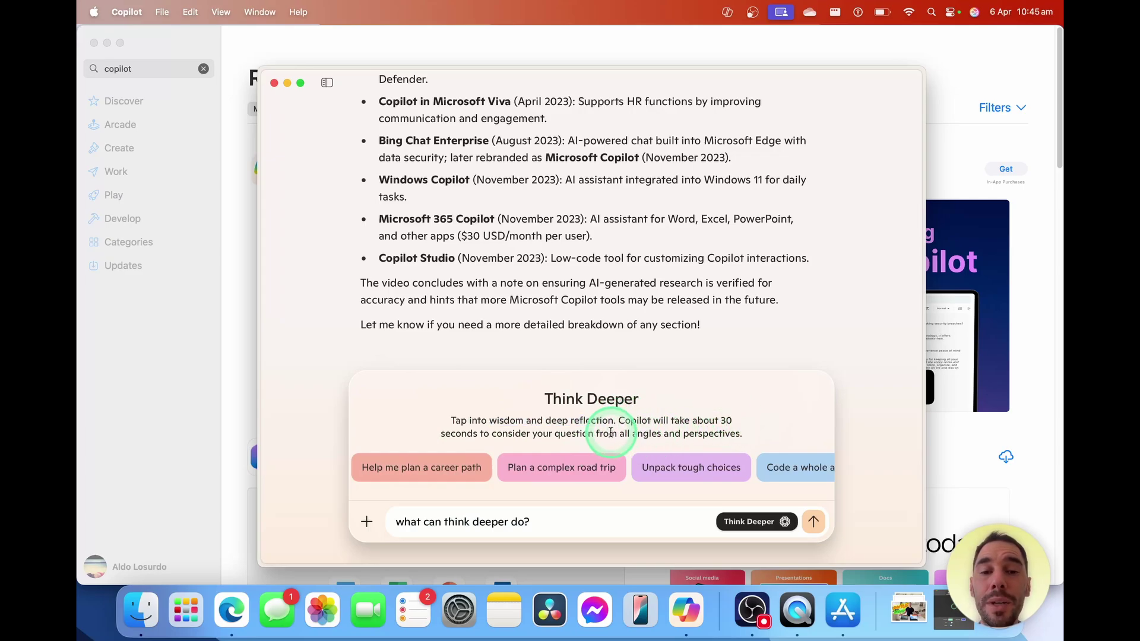
click(560, 518)
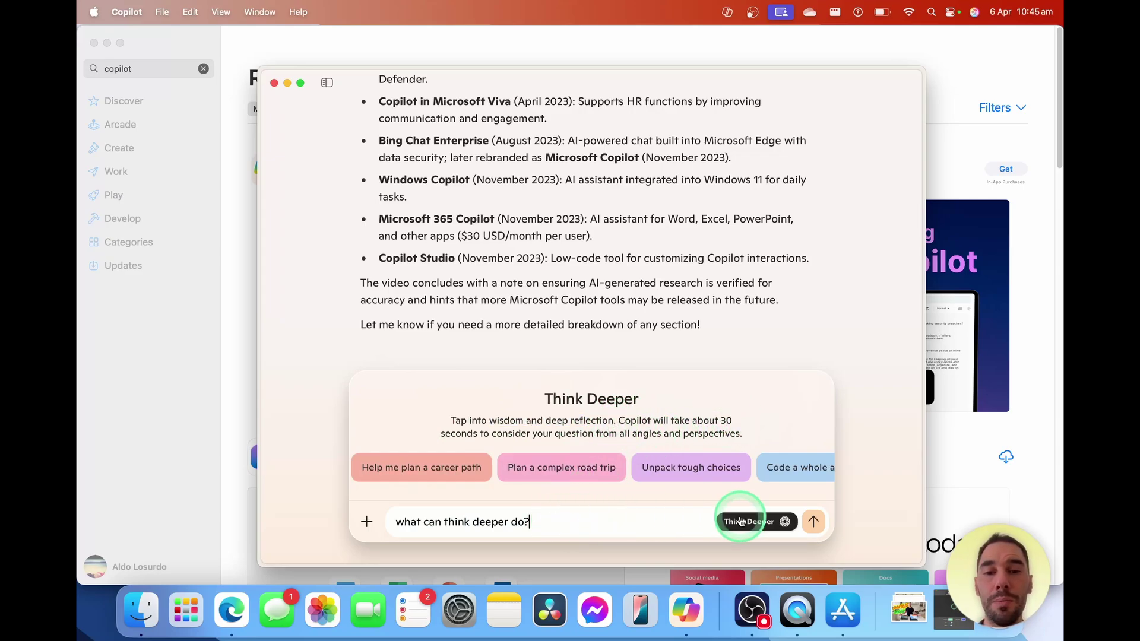
click(813, 522)
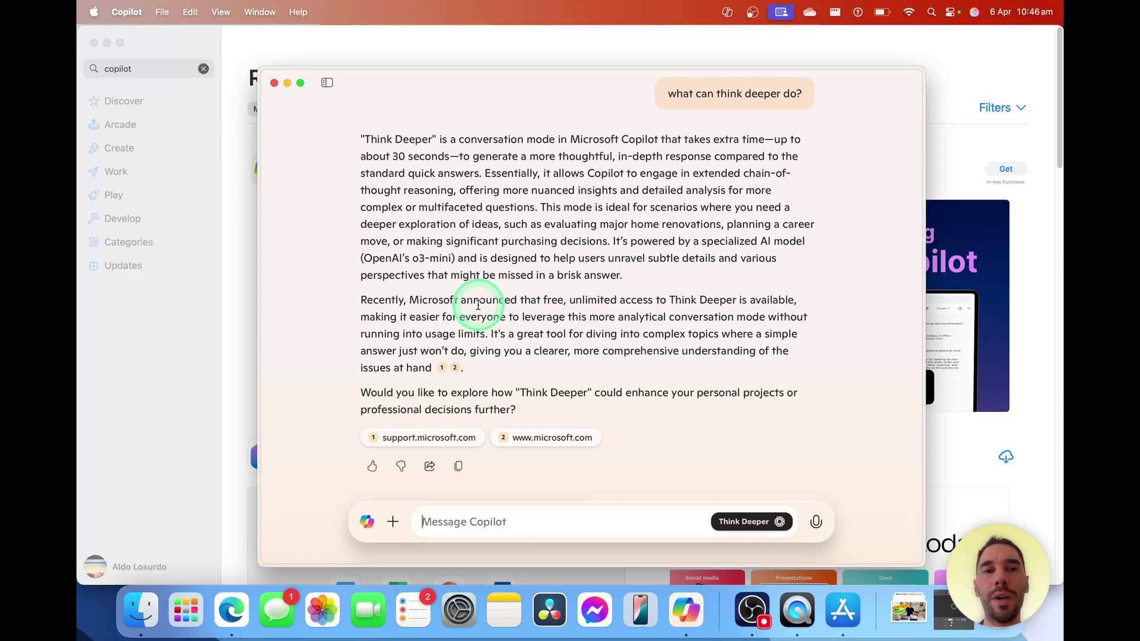
Send the prompt "give some examplesof when you'd use think deeper?" and read through the examples in the reply
text(give)
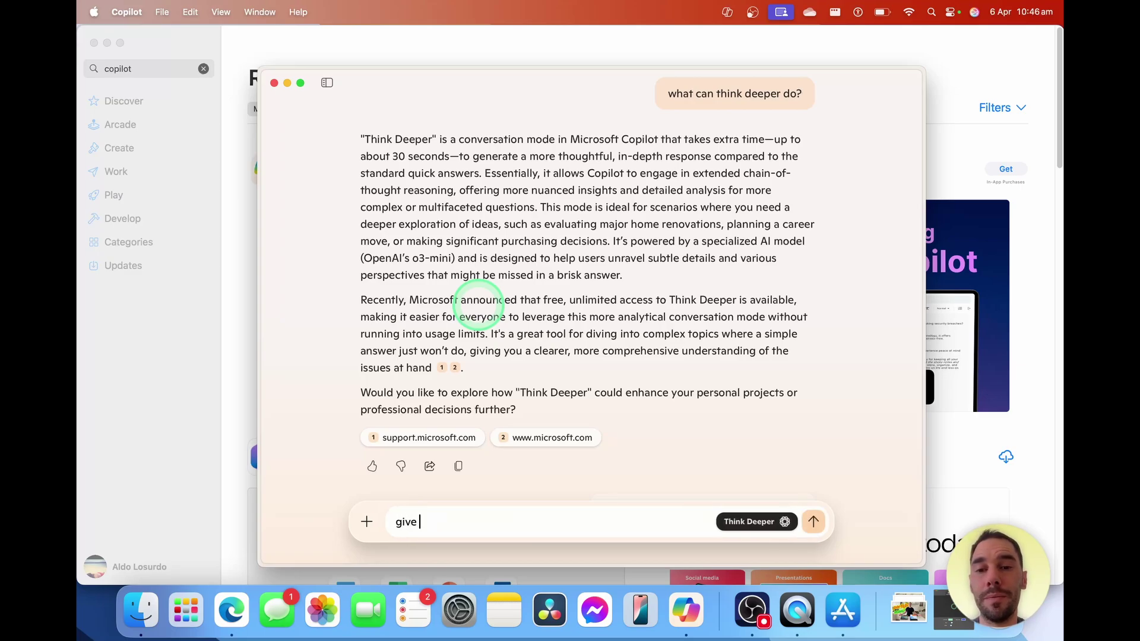
text(some examplesof when you'd use think deeper?)
key(Return)
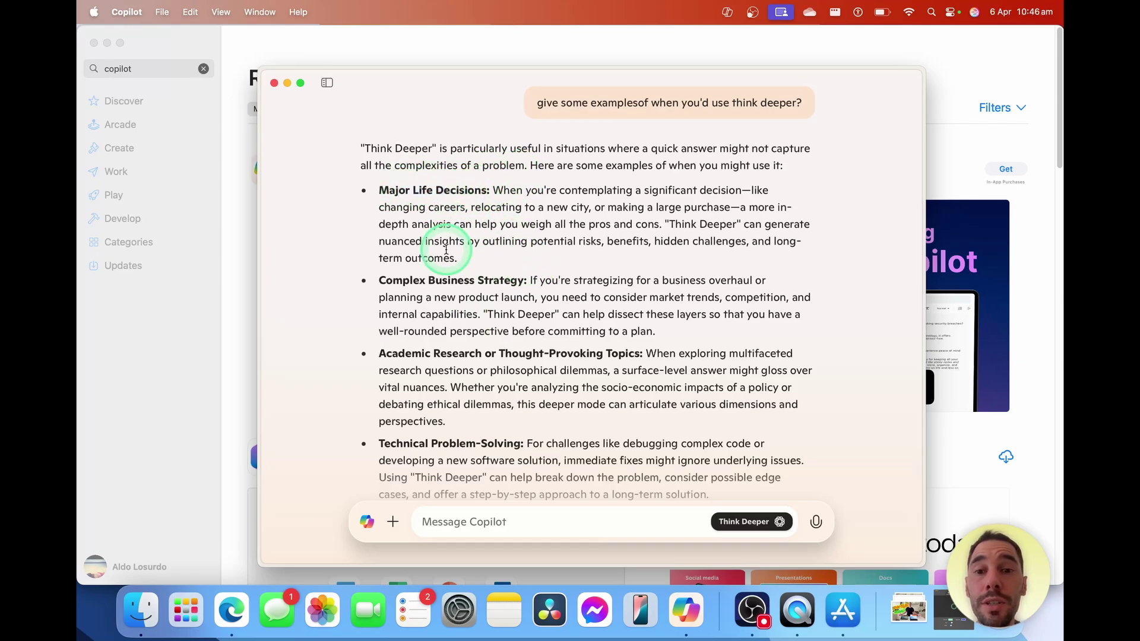
drag(413, 280, 475, 273)
click(499, 329)
scroll(501, 332, down, 5)
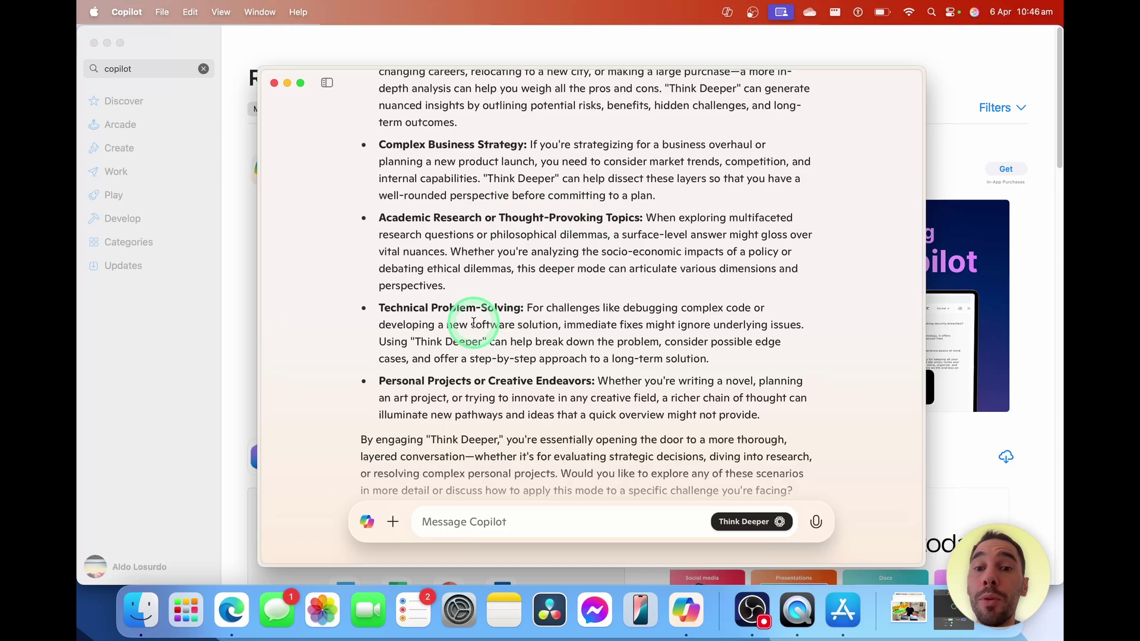
Ask "is it free?" as a follow-up about Think Deeper and read the answer
click(505, 513)
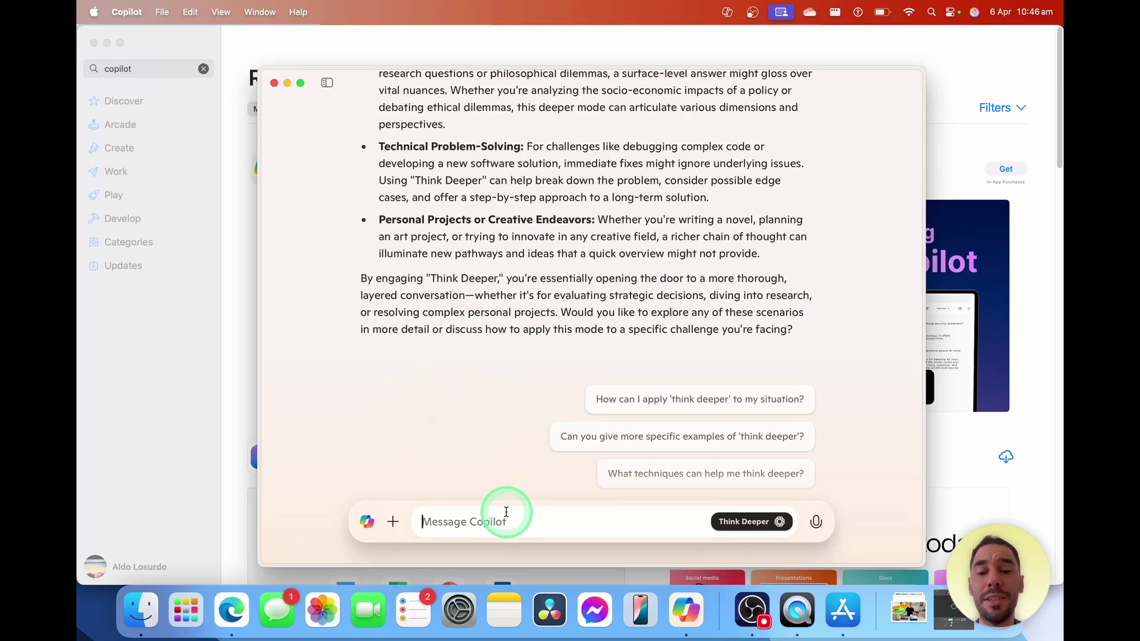
text(is it free?)
key(Return)
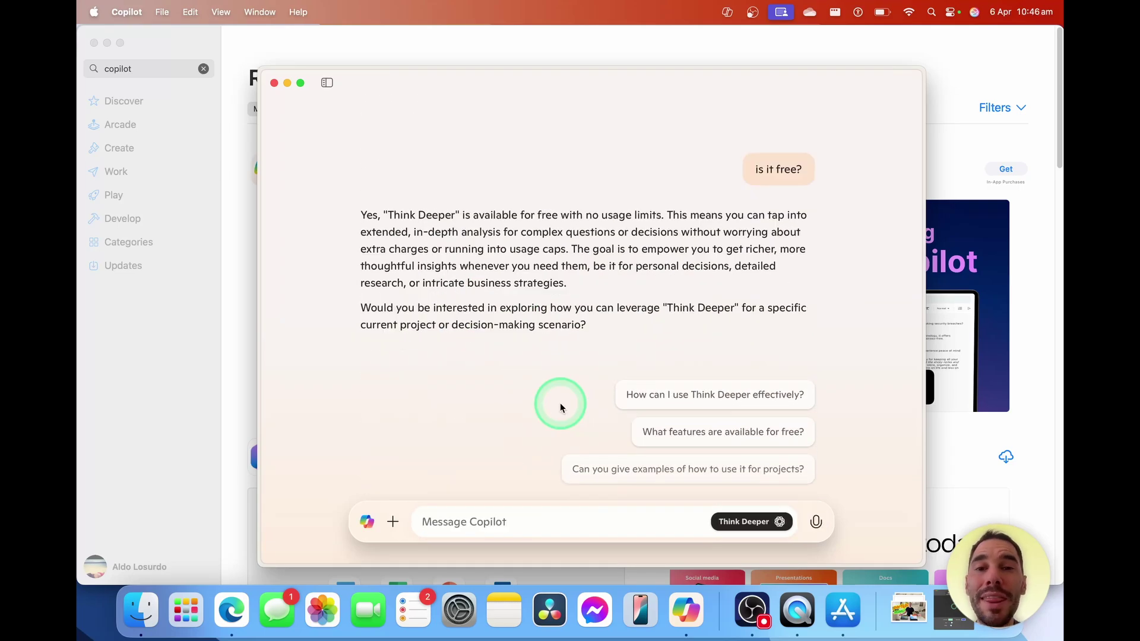
drag(365, 216, 657, 215)
click(657, 223)
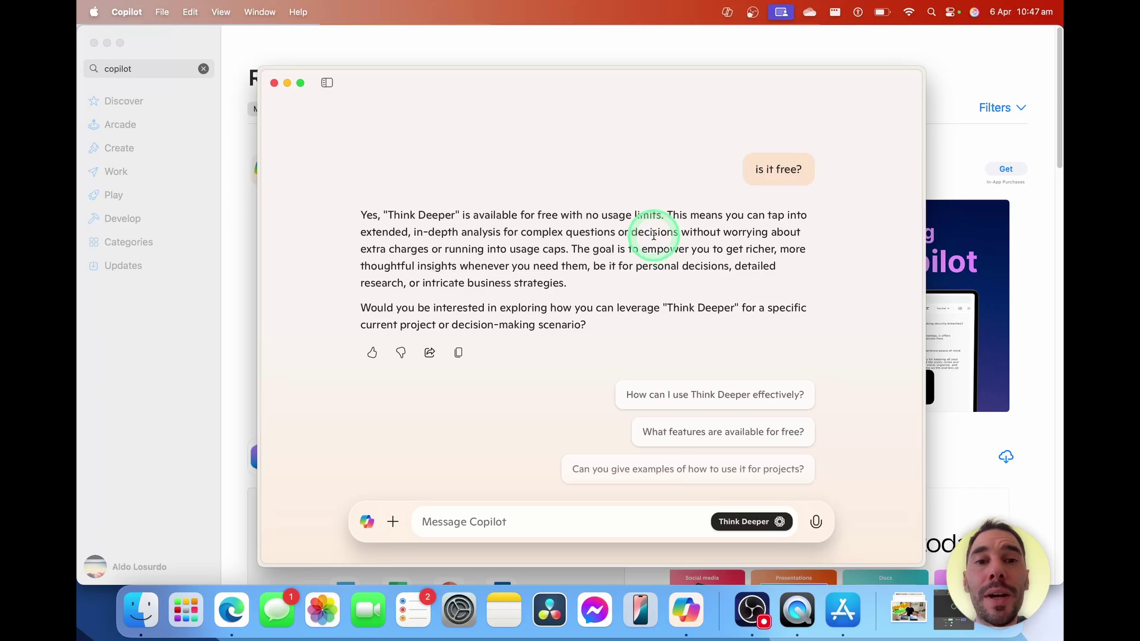
Hold and end two voice chats, one asking about the talking Copilot option and one practising Korean
click(817, 523)
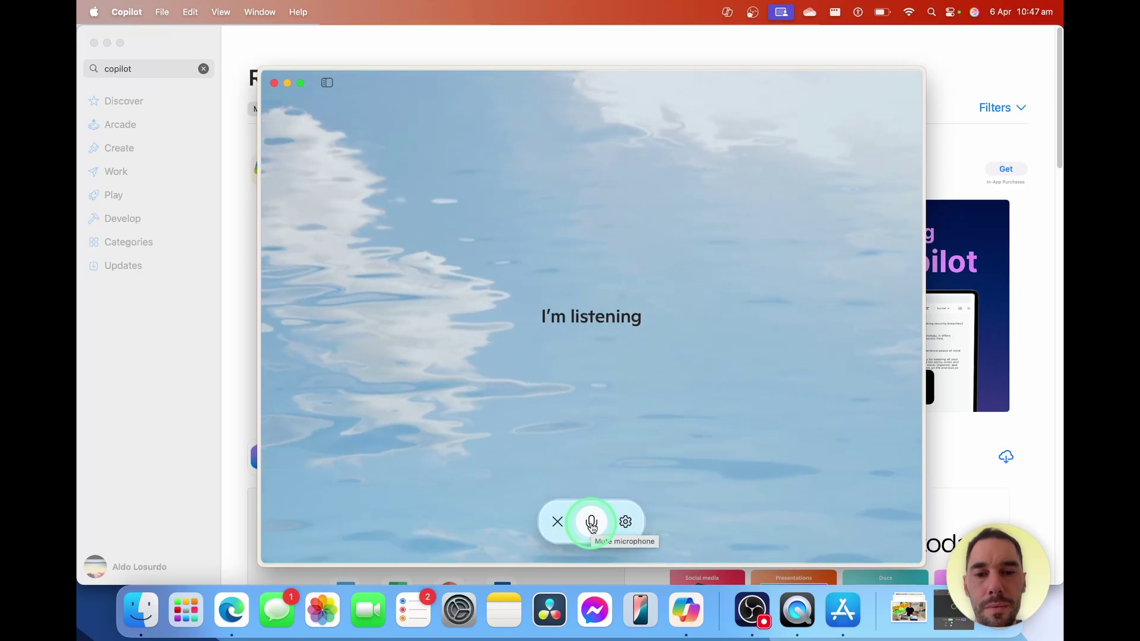
click(567, 527)
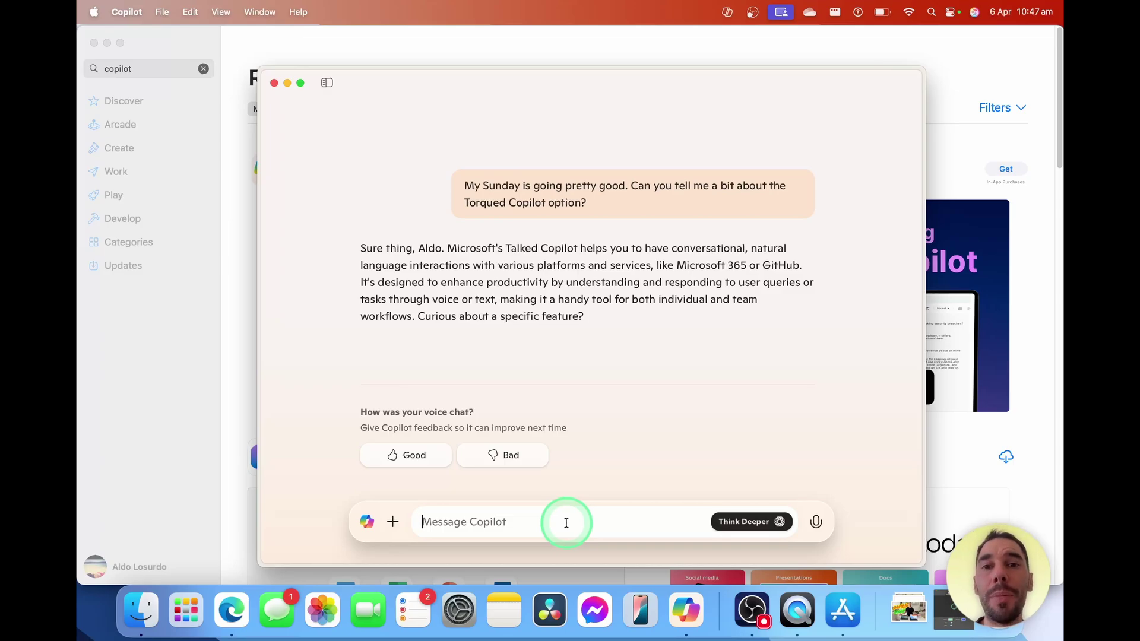
click(814, 524)
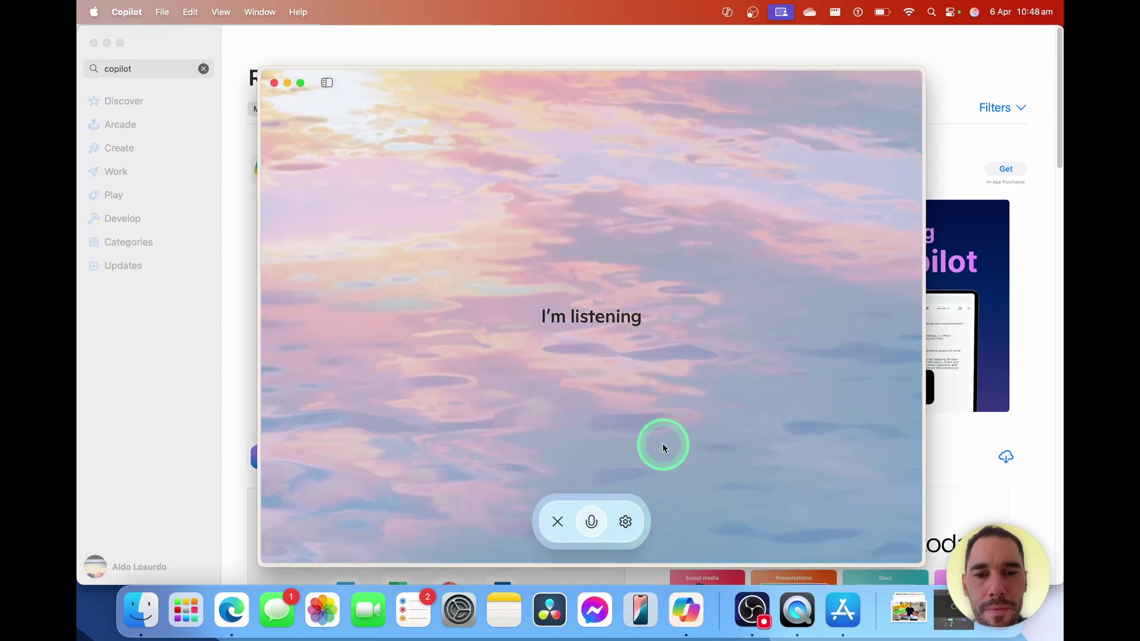
click(563, 520)
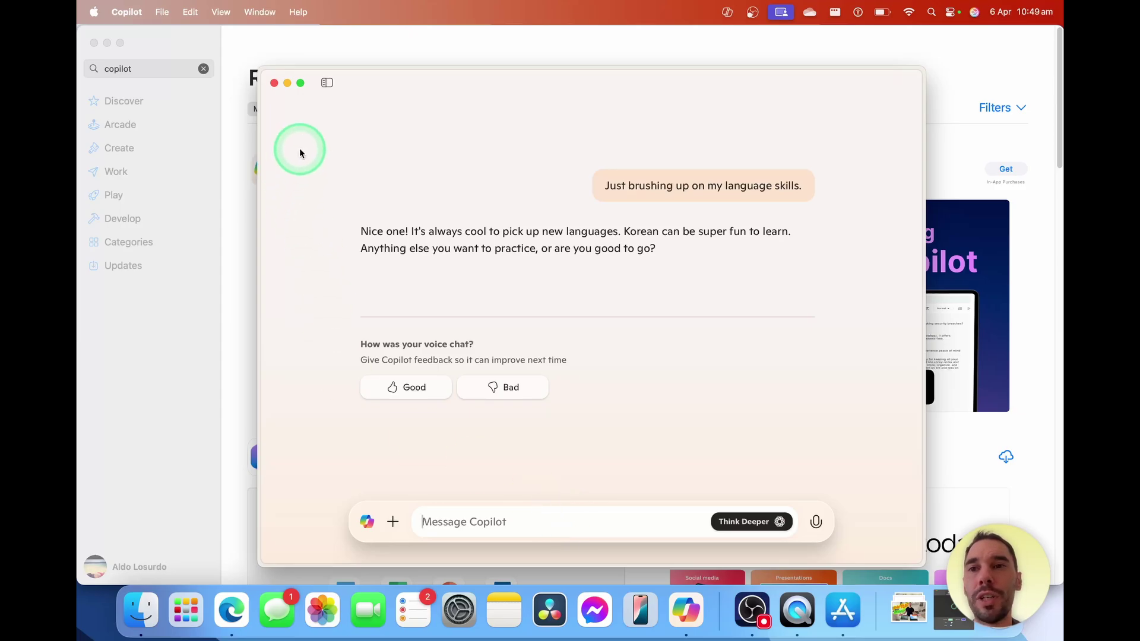
Close the Copilot and App Store windows and minimize the OBS window to clear the desktop
click(274, 83)
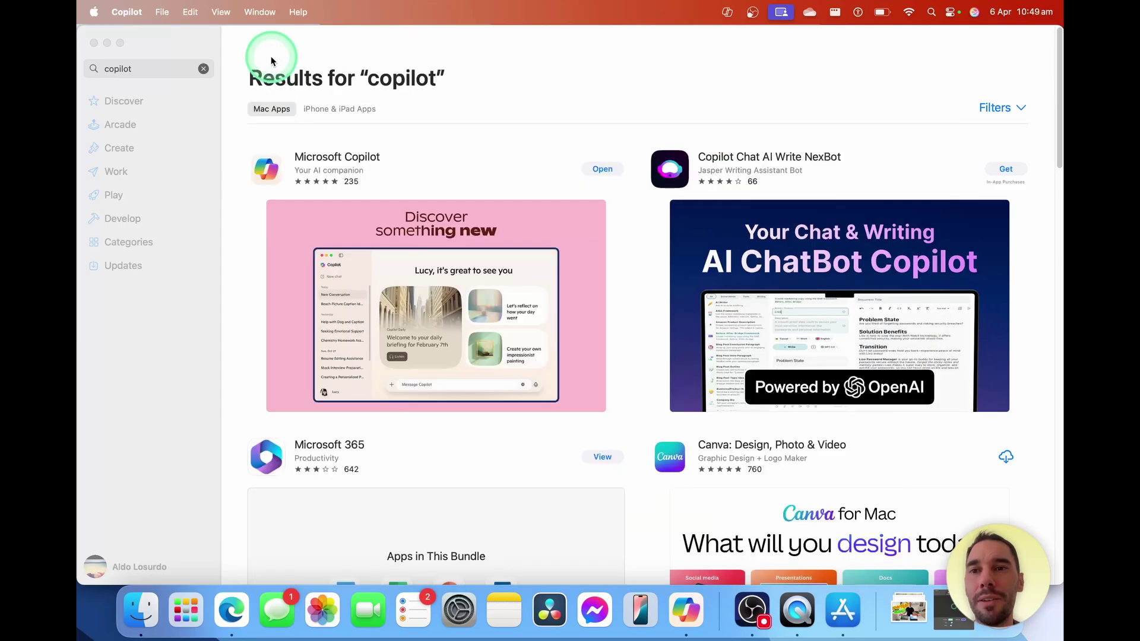
click(93, 43)
click(93, 37)
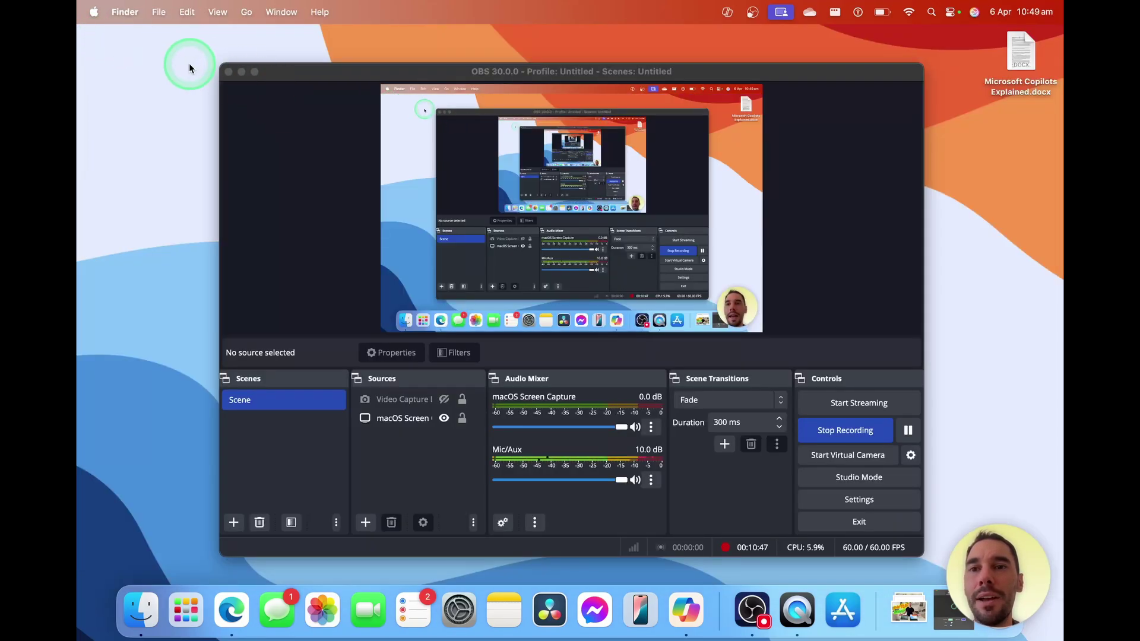
click(241, 71)
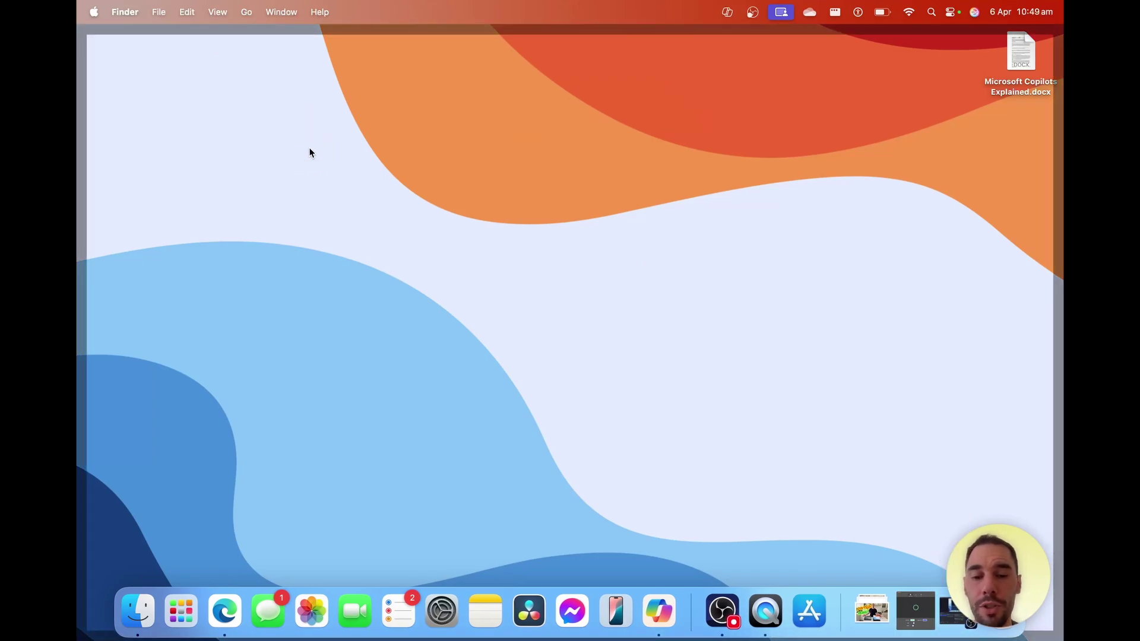
Bring up the Copilot quick message bar over the desktop, hold a voice chat about Copilot for Mac and end it
key(alt+space)
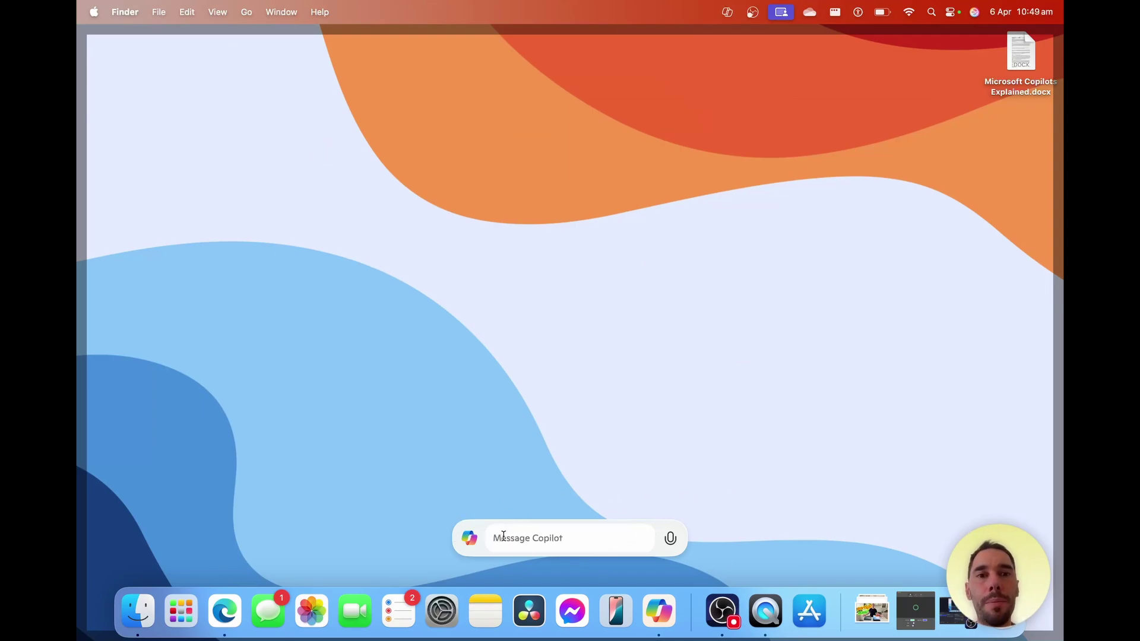
click(676, 542)
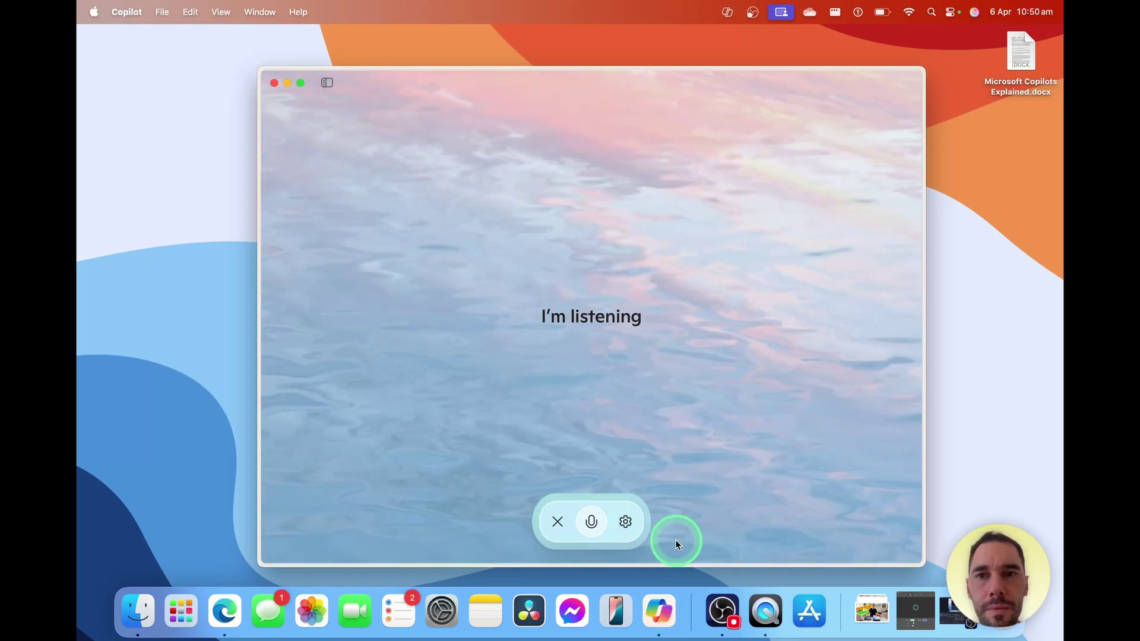
click(558, 521)
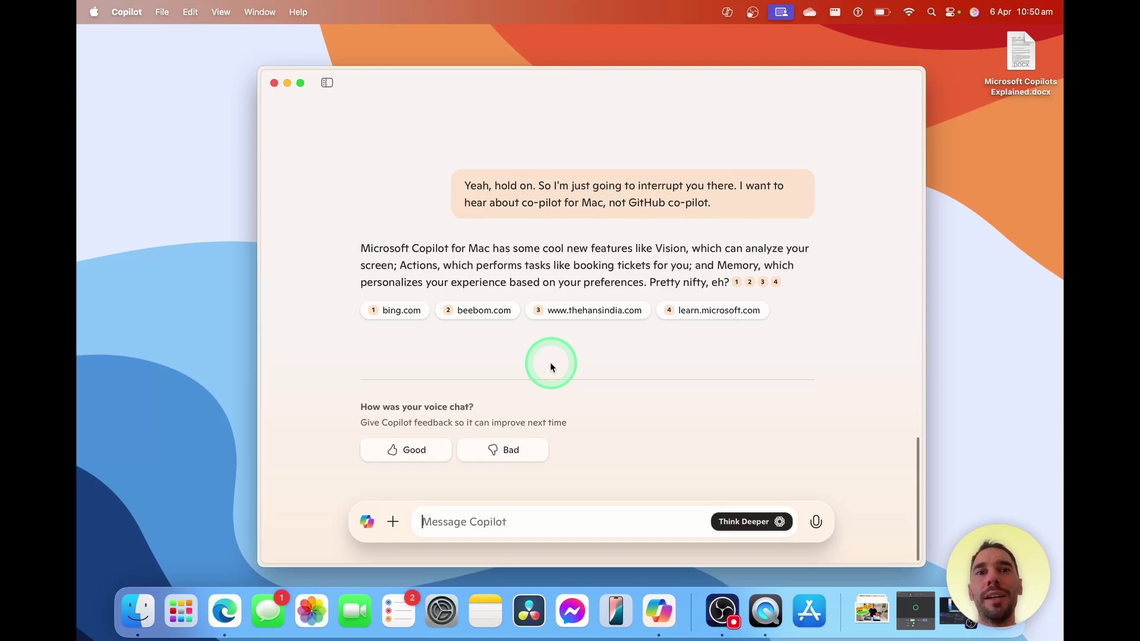
Show the conversation history sidebar, then quit the Copilot app completely
click(327, 83)
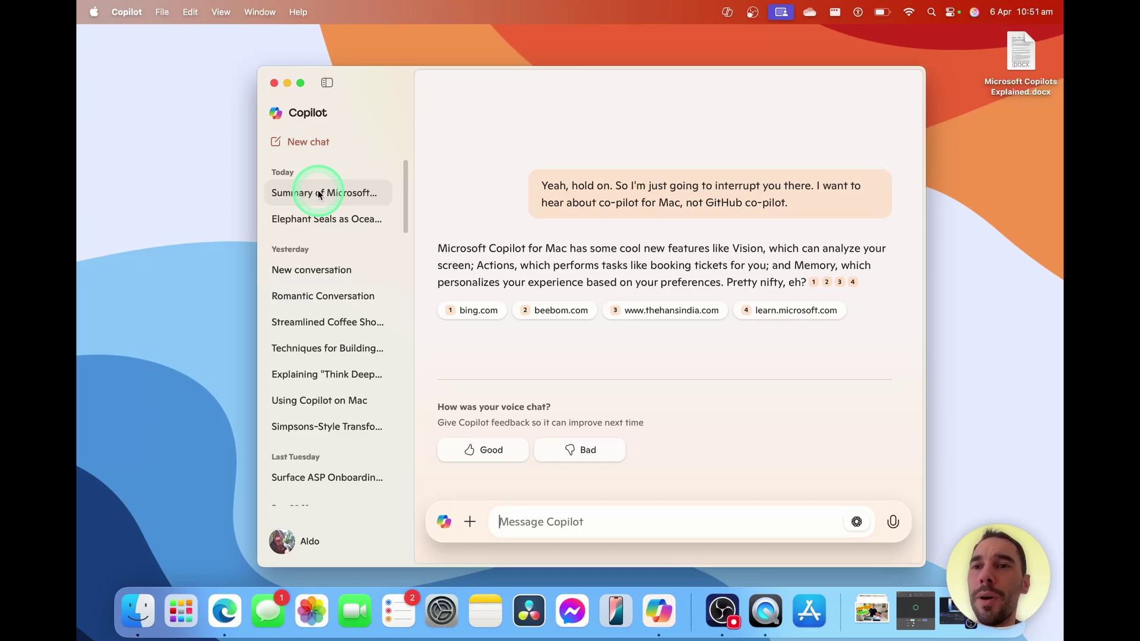
click(125, 12)
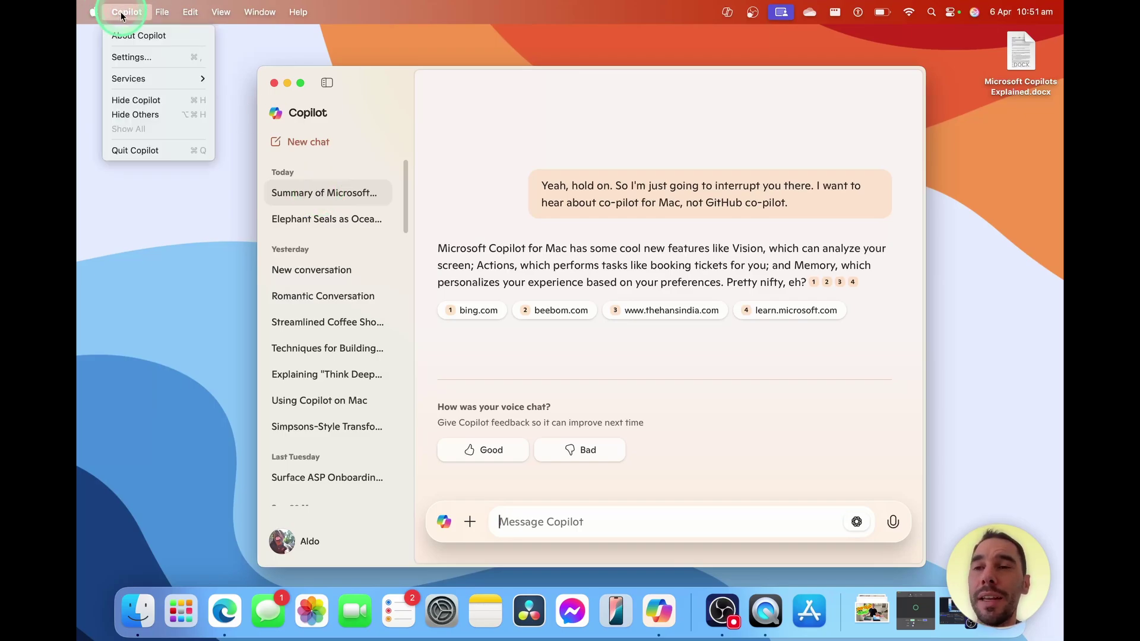
click(148, 150)
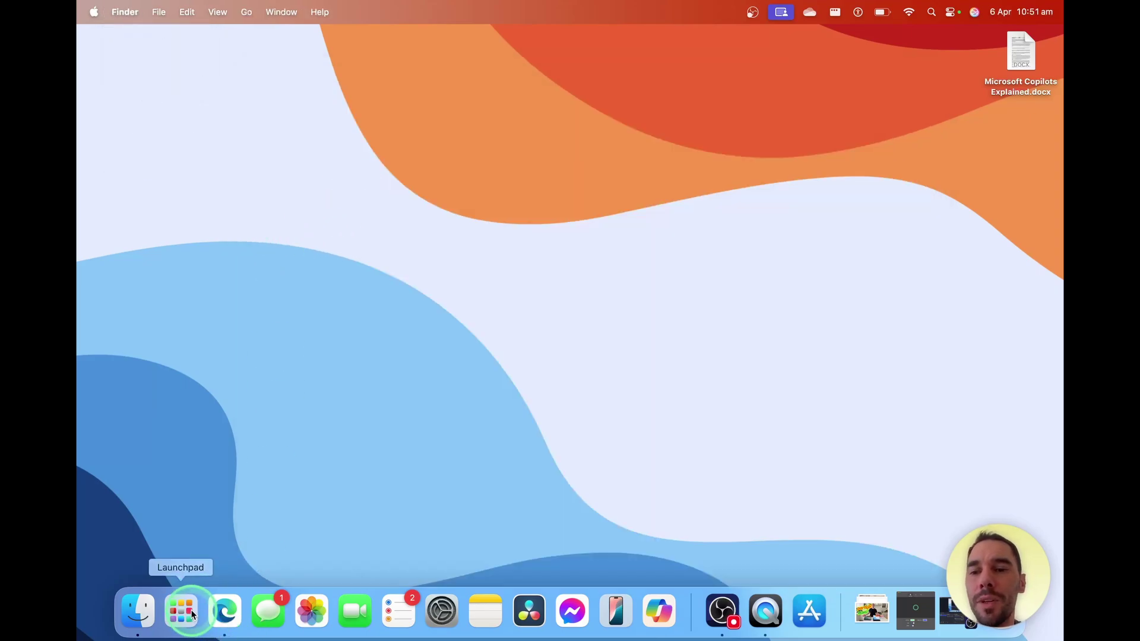
Delete the Copilot application from Launchpad, confirm its removal and return to the desktop
click(188, 611)
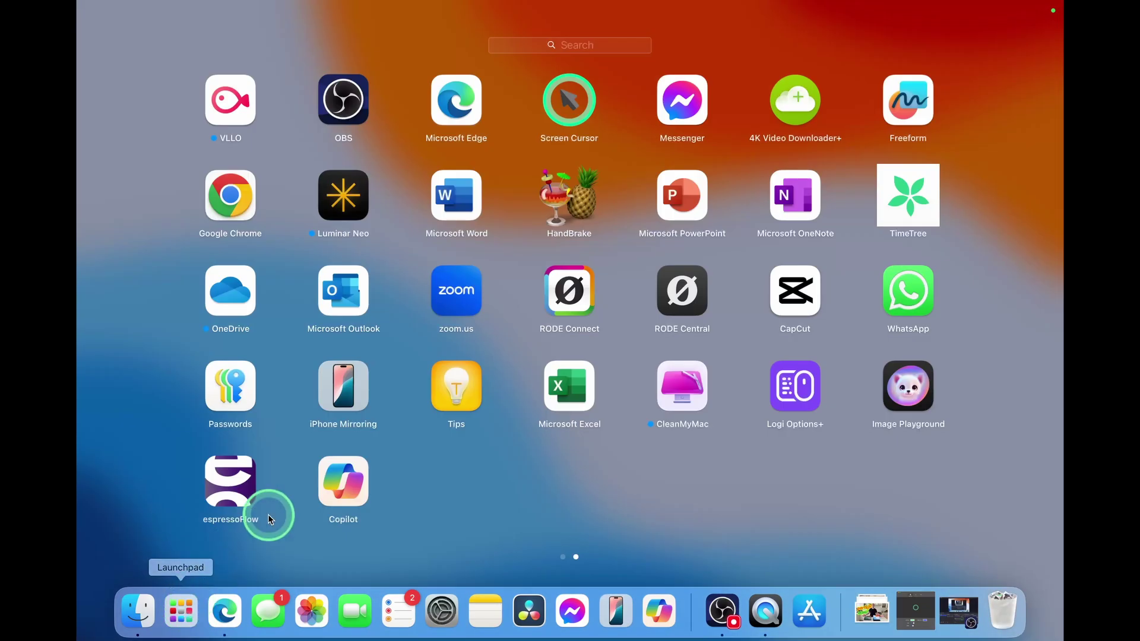
click(338, 491)
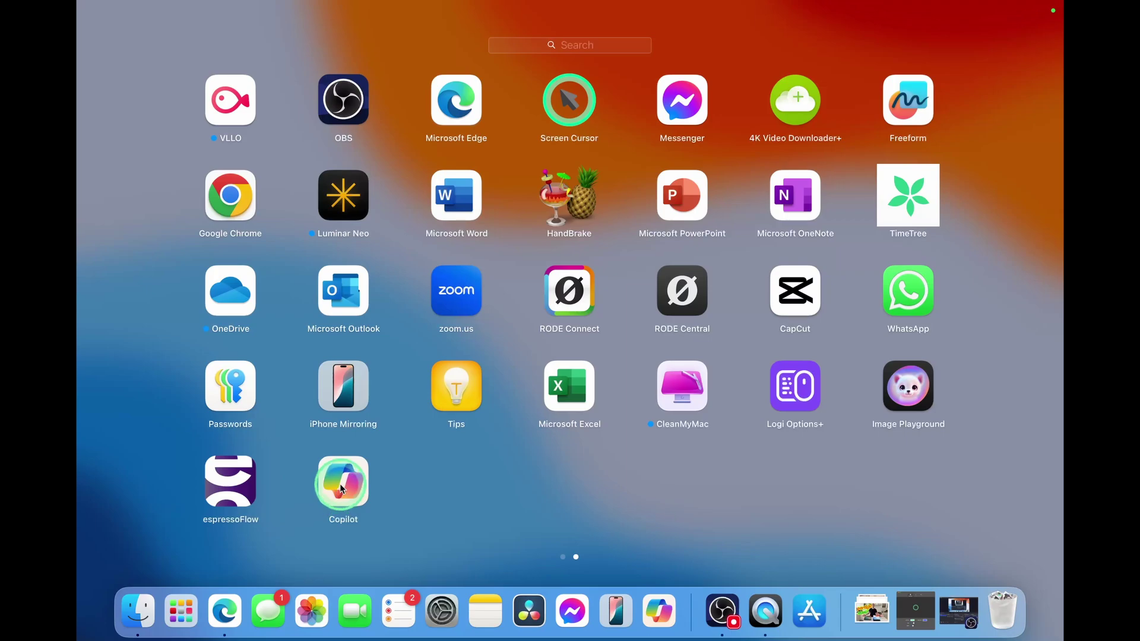
drag(333, 484, 1011, 622)
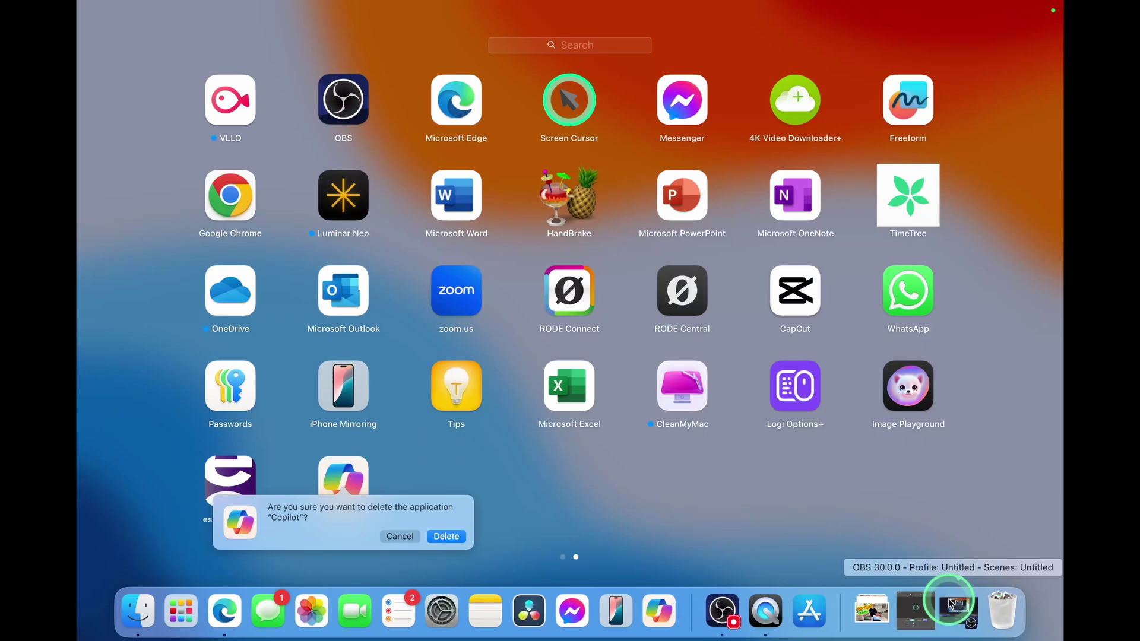
click(446, 536)
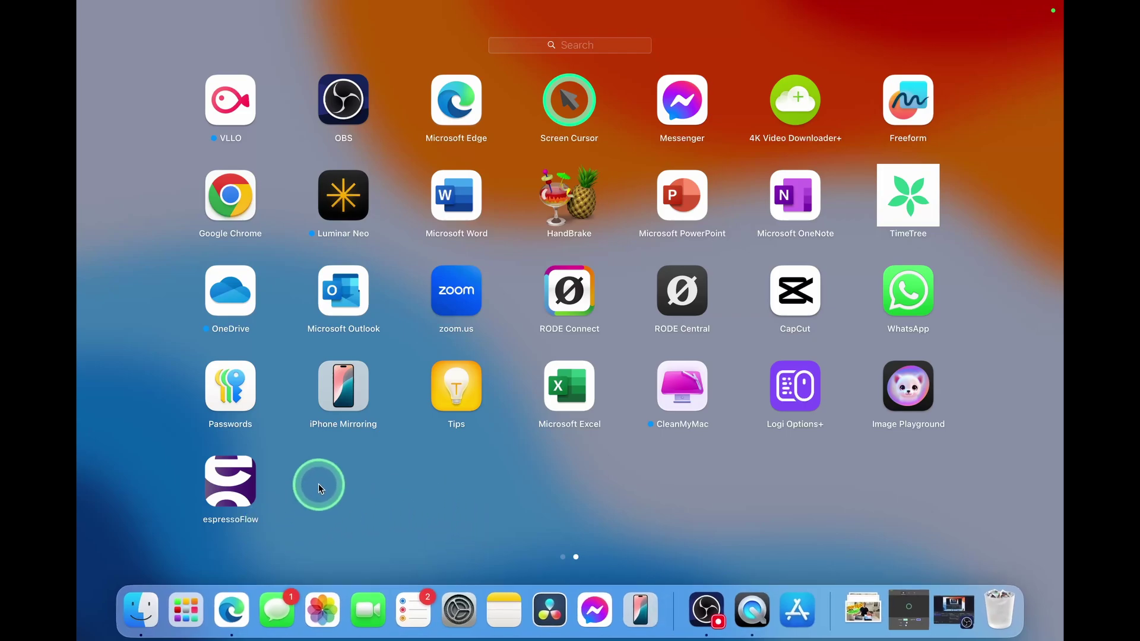
click(626, 528)
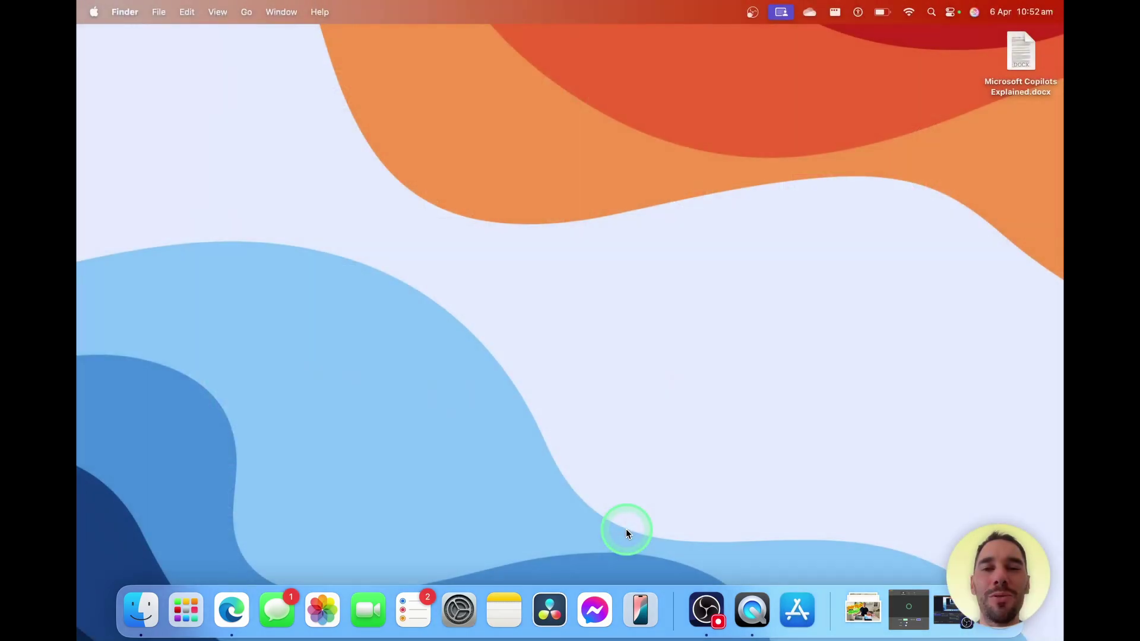